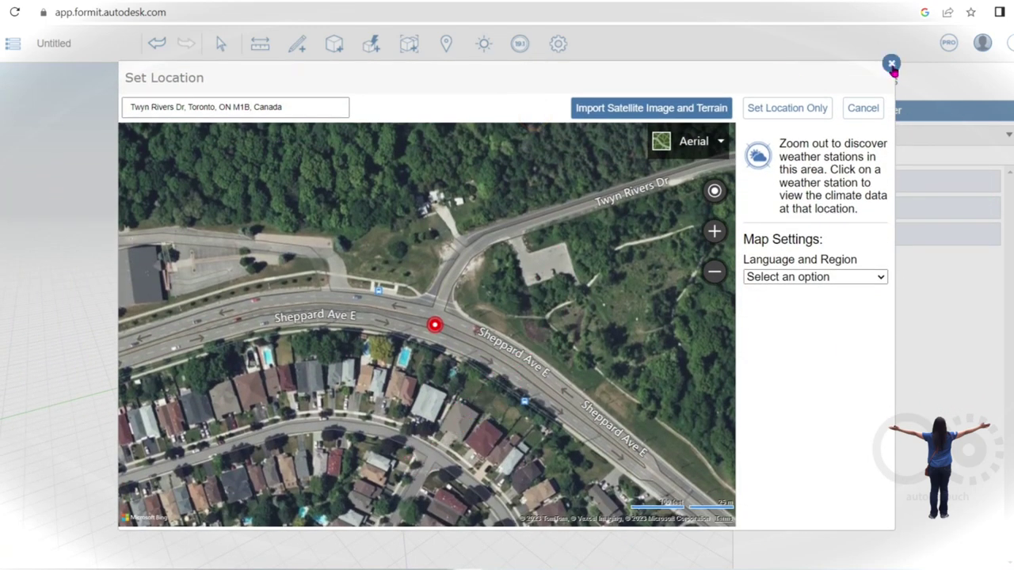
Zoom the aerial location map in on the Twyn Rivers Dr bridge over the Rouge River
left_click(176, 12)
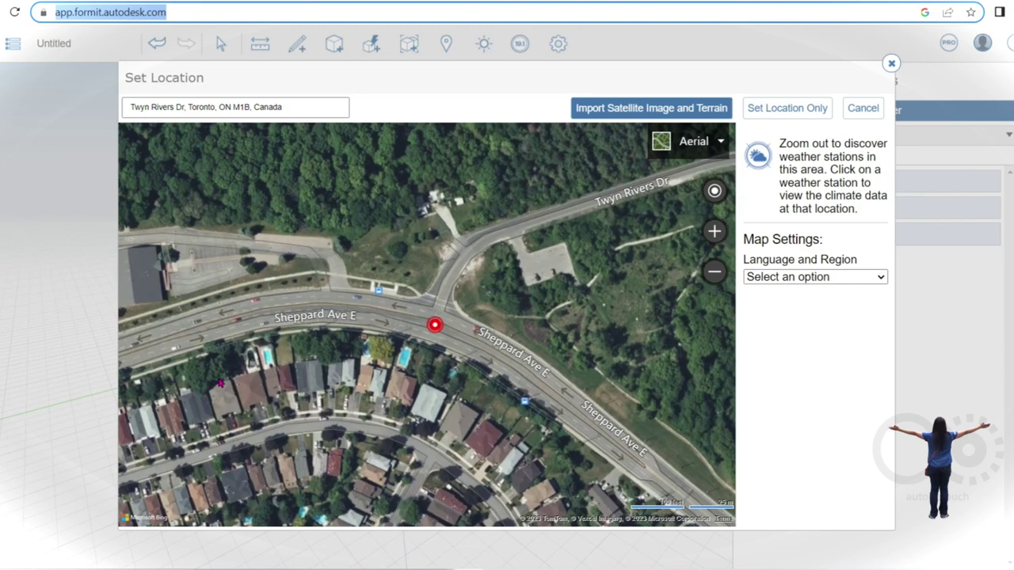
scroll(290, 343, "down", 2)
scroll(594, 253, "up", 2)
scroll(594, 253, "down", 2)
scroll(594, 253, "up", 2)
scroll(594, 253, "up", 1)
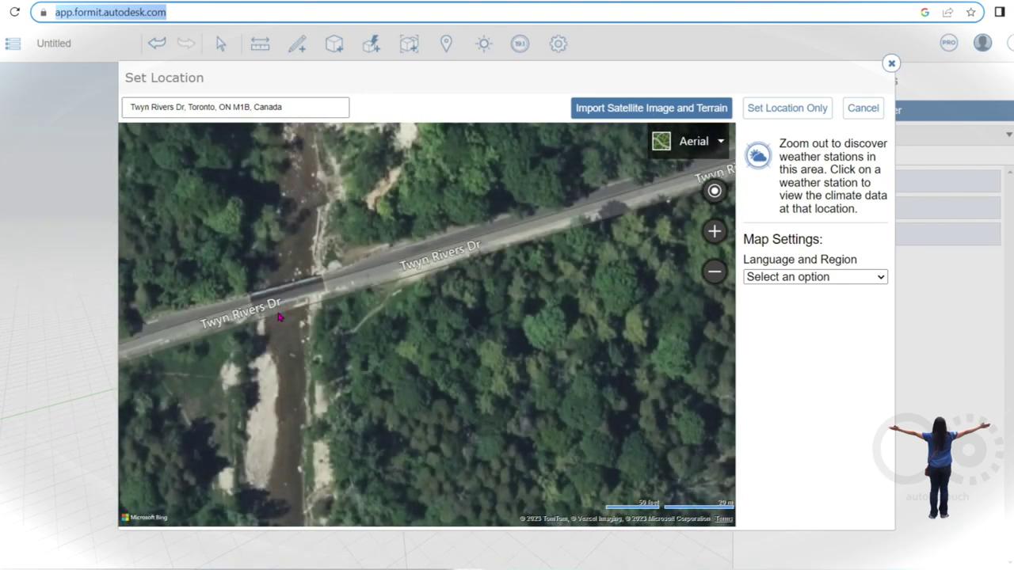
scroll(198, 320, "up", 1)
scroll(375, 236, "up", 1)
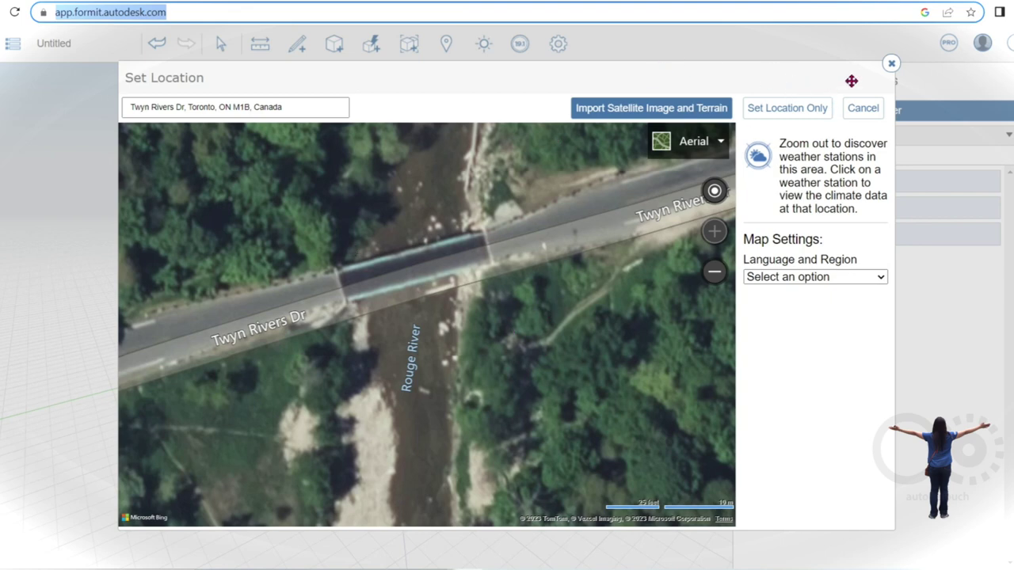
left_click(891, 63)
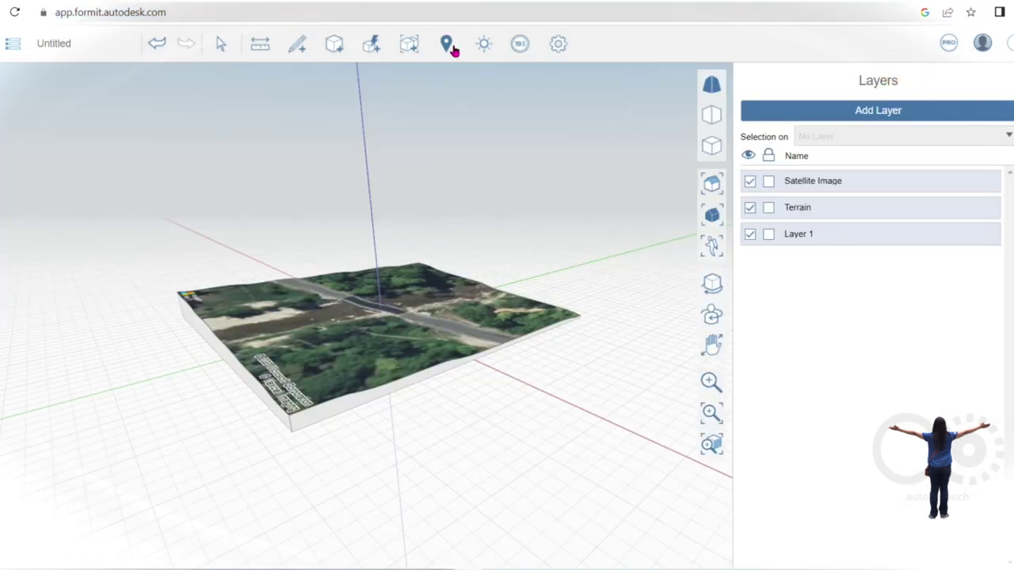
left_click(448, 45)
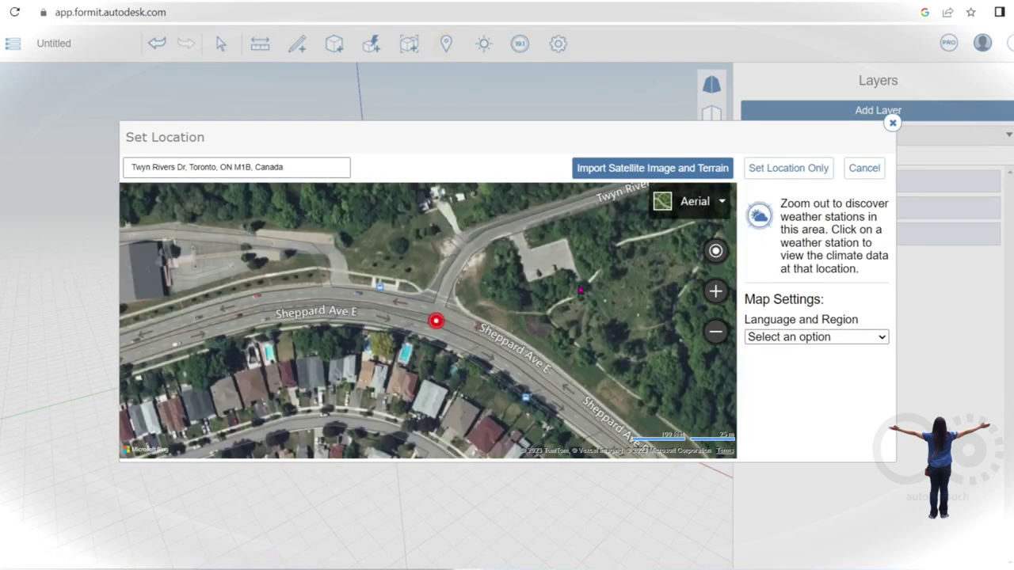
scroll(582, 288, "down", 3)
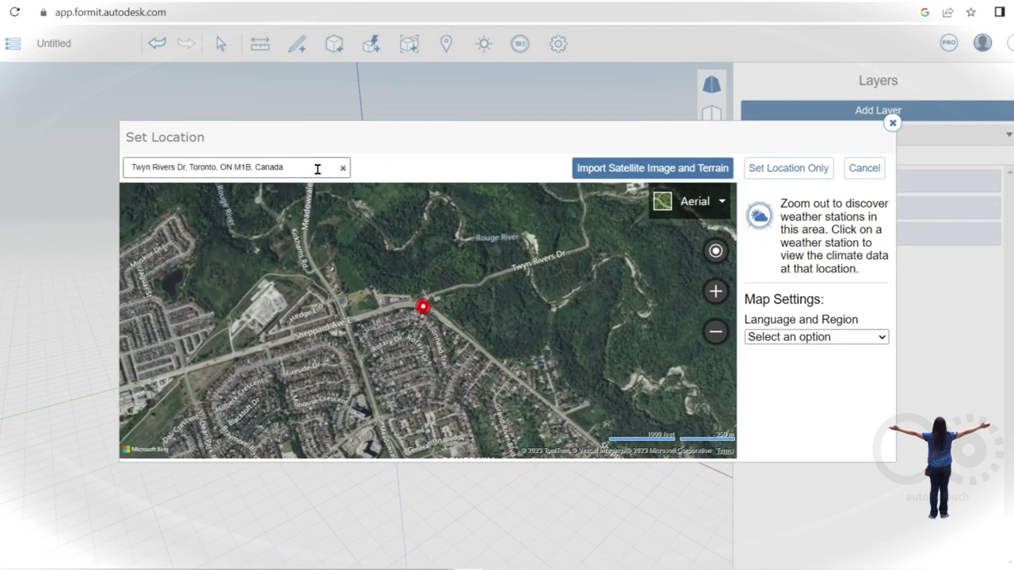
scroll(519, 246, "up", 1)
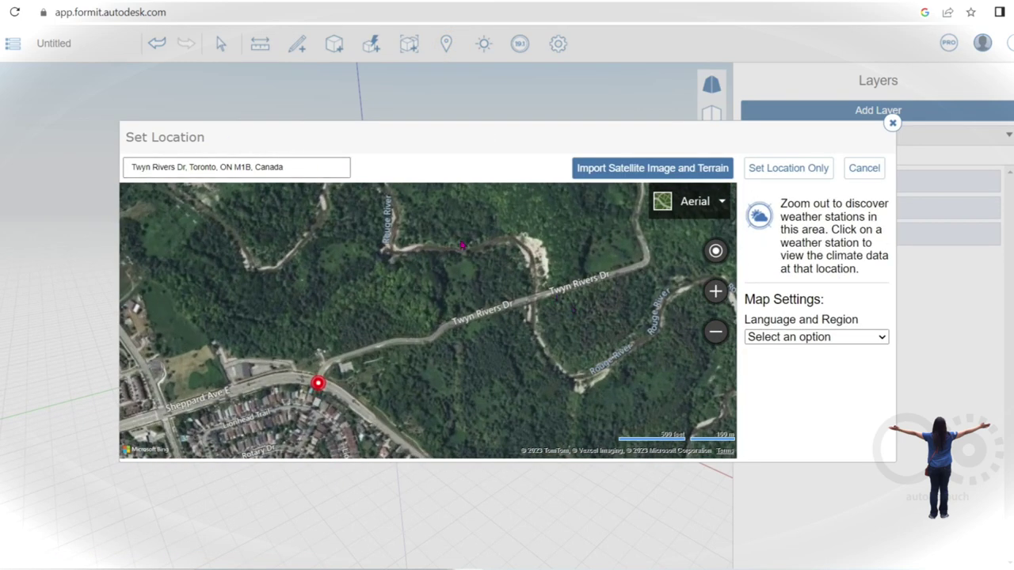
scroll(619, 358, "up", 1)
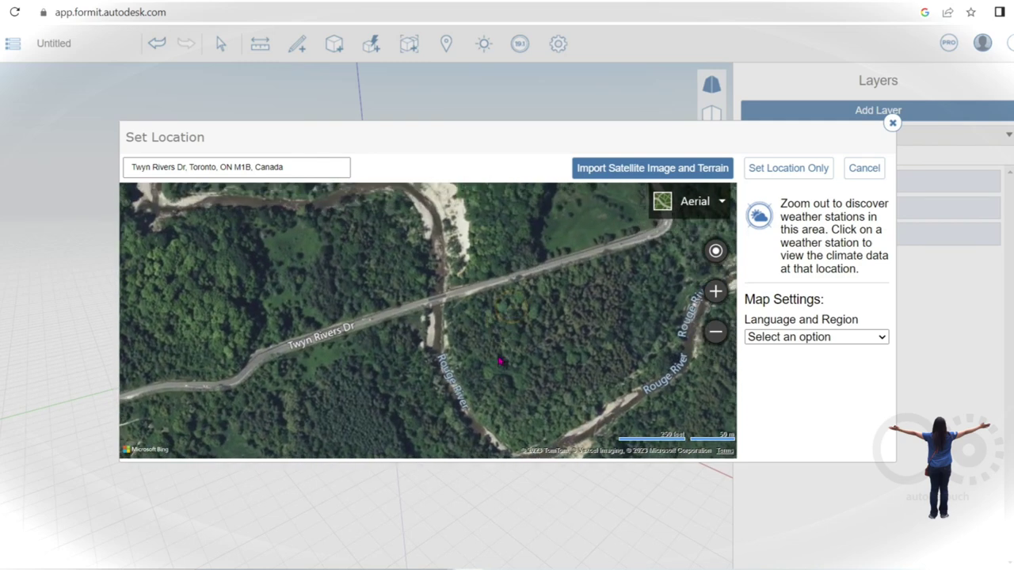
scroll(479, 261, "up", 2)
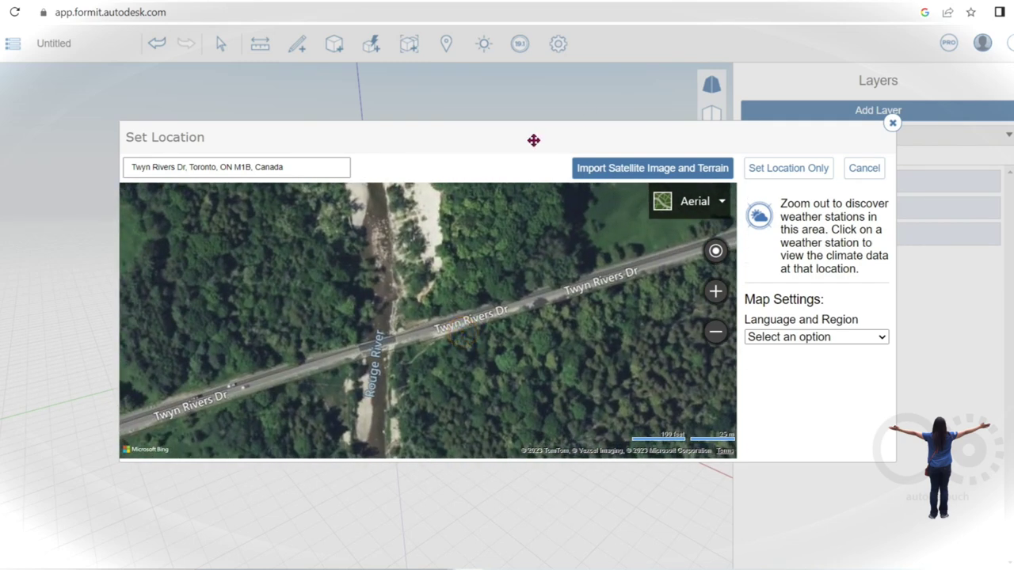
left_click_drag(537, 92, 537, 63)
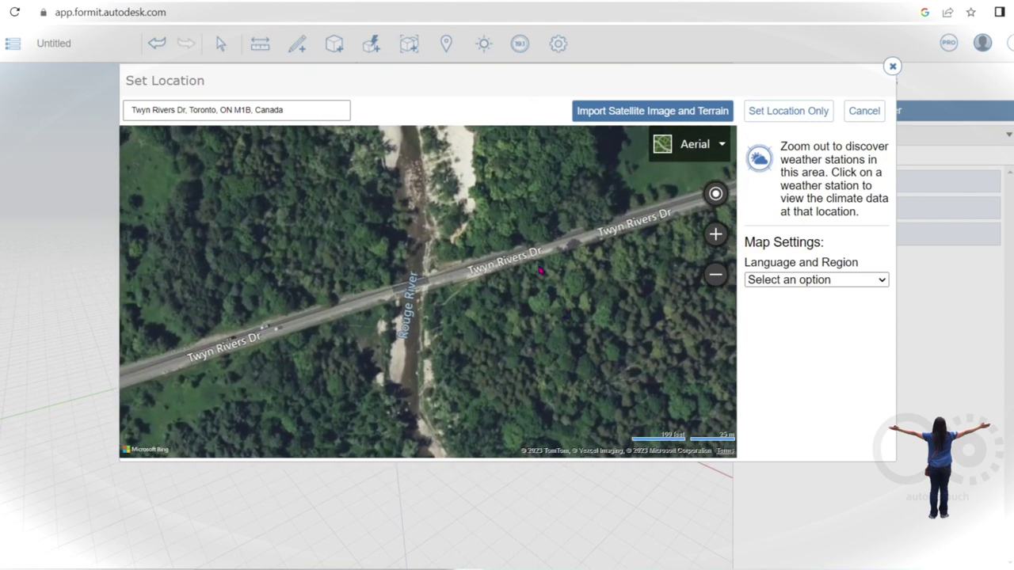
left_click(617, 114)
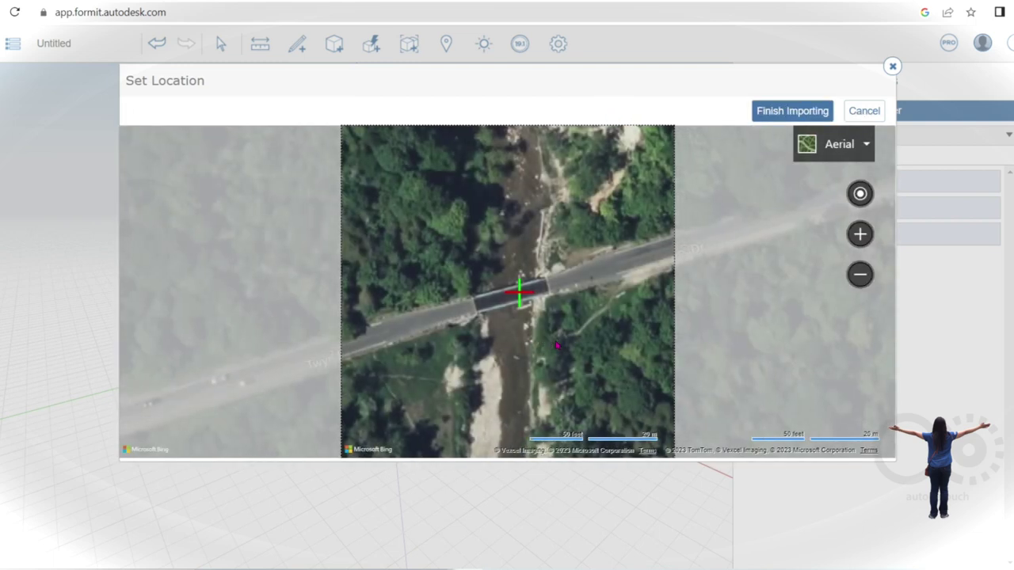
left_click(865, 111)
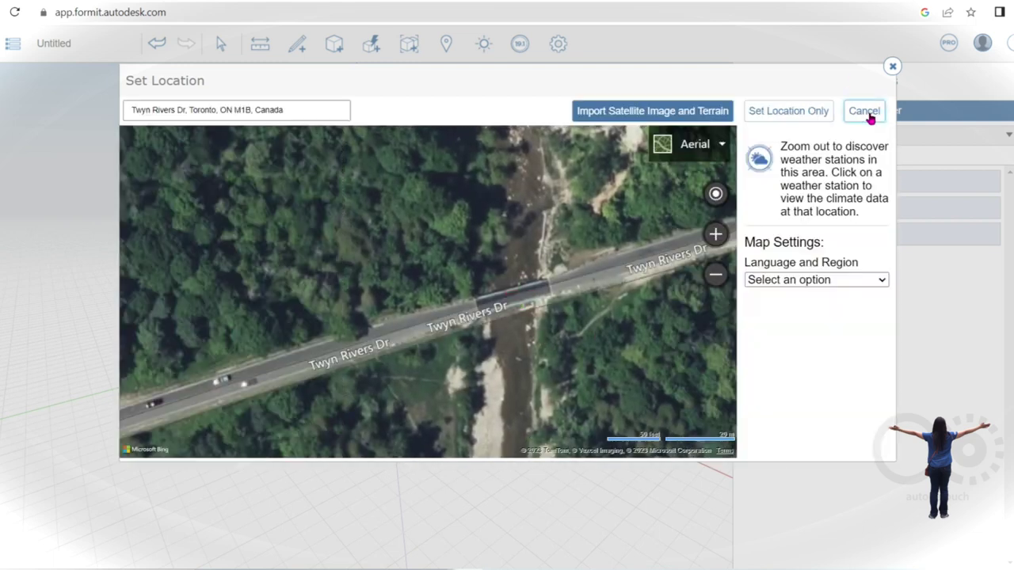
Switch the FormIt sketch units to Metric (meters) in the gear Settings menu
left_click(893, 66)
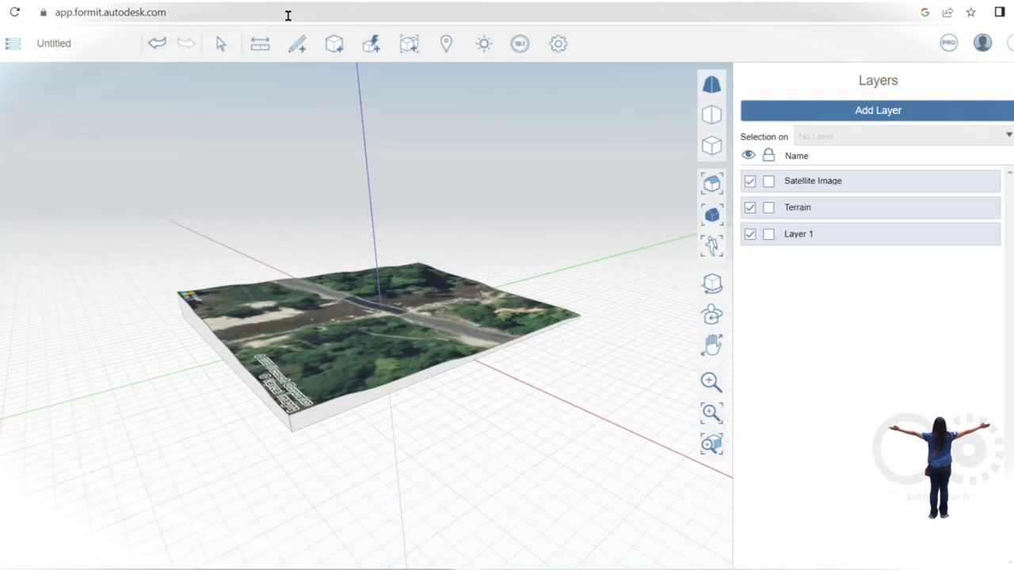
left_click(11, 45)
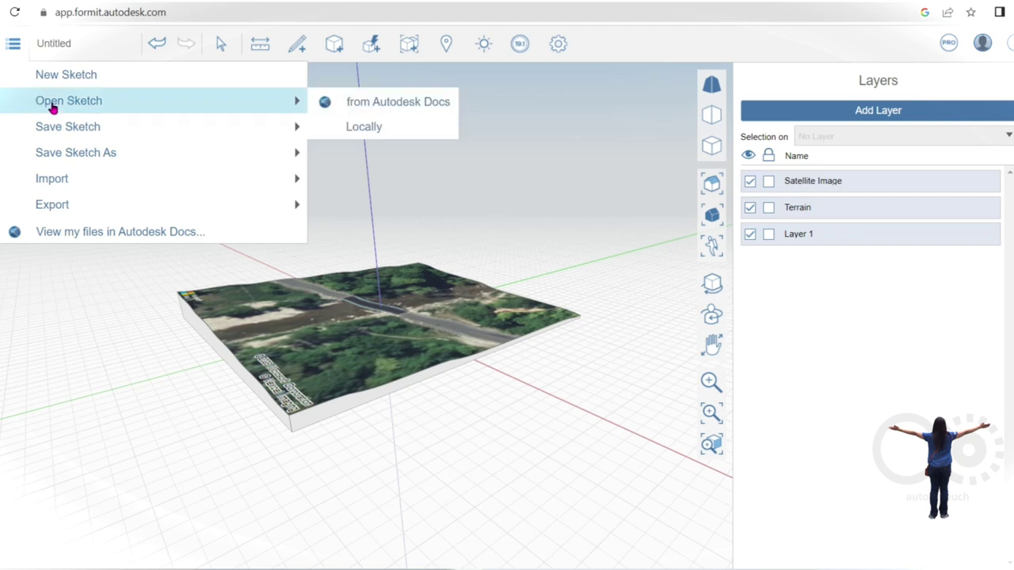
left_click(564, 41)
mouse_move(626, 103)
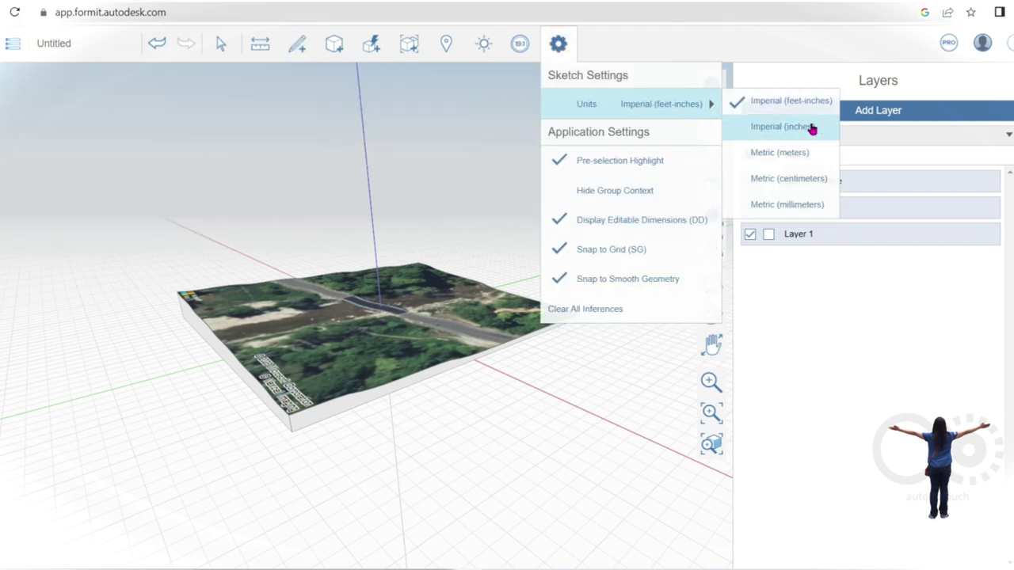
left_click(784, 154)
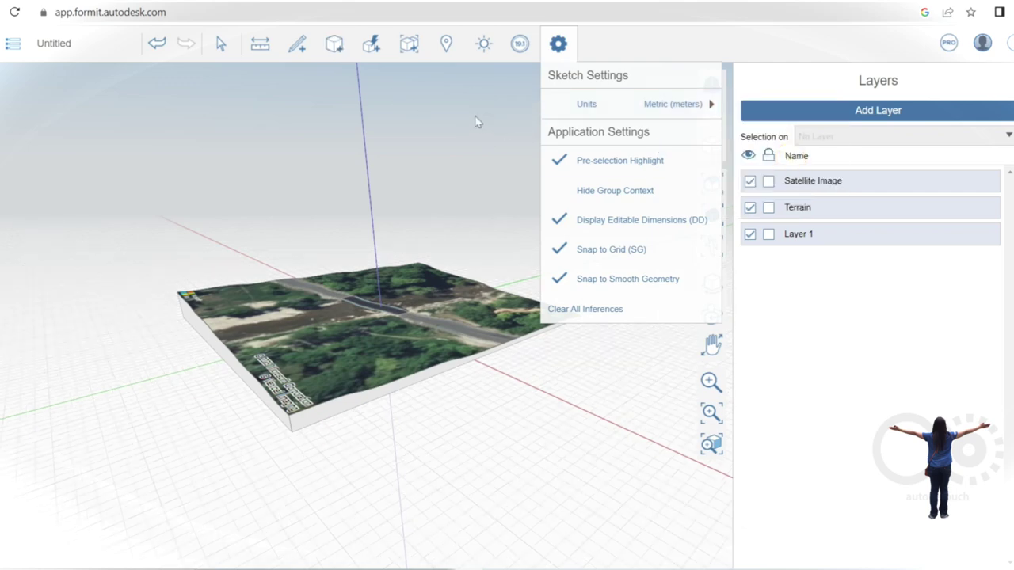
left_click(446, 44)
Import a satellite image and terrain tile centred on the Twyn Rivers Dr bridge
left_click_drag(364, 342, 226, 394)
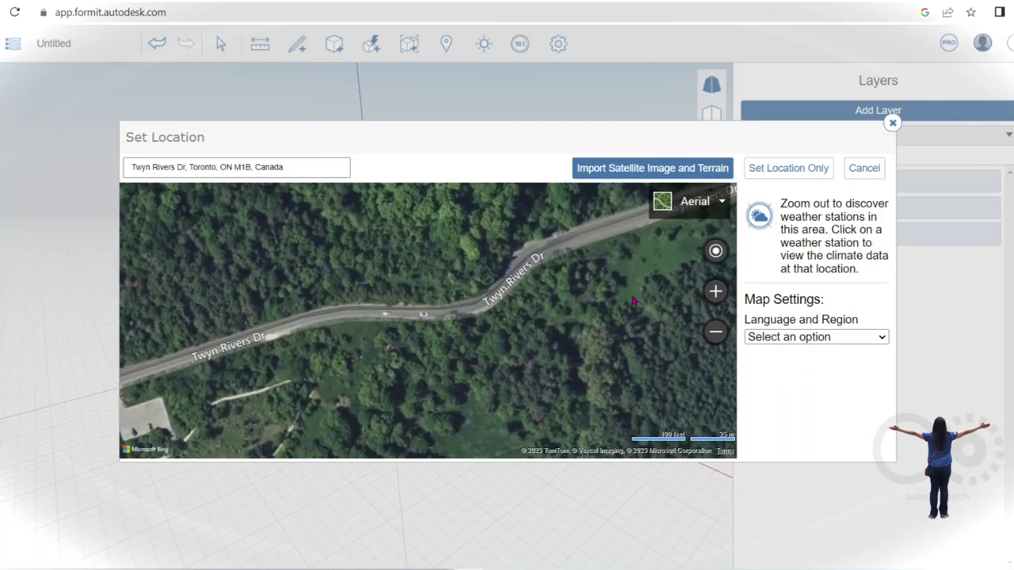
left_click(715, 331)
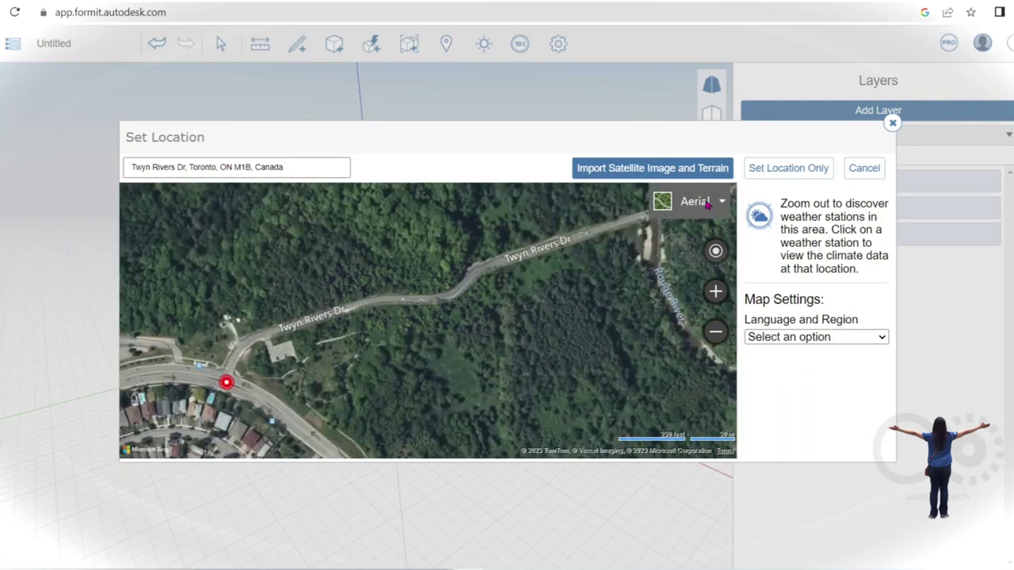
left_click(683, 171)
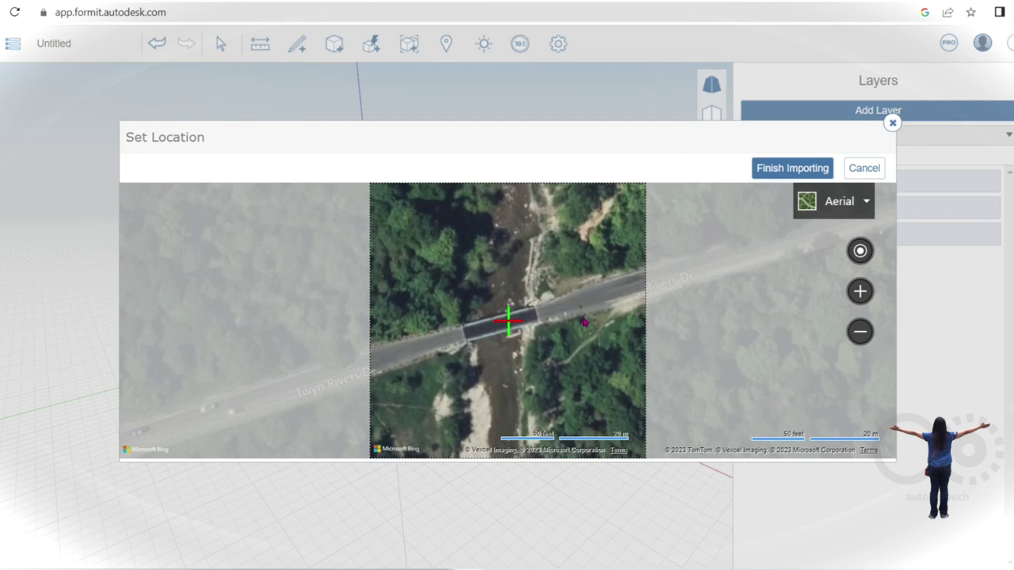
scroll(584, 321, "down", 1)
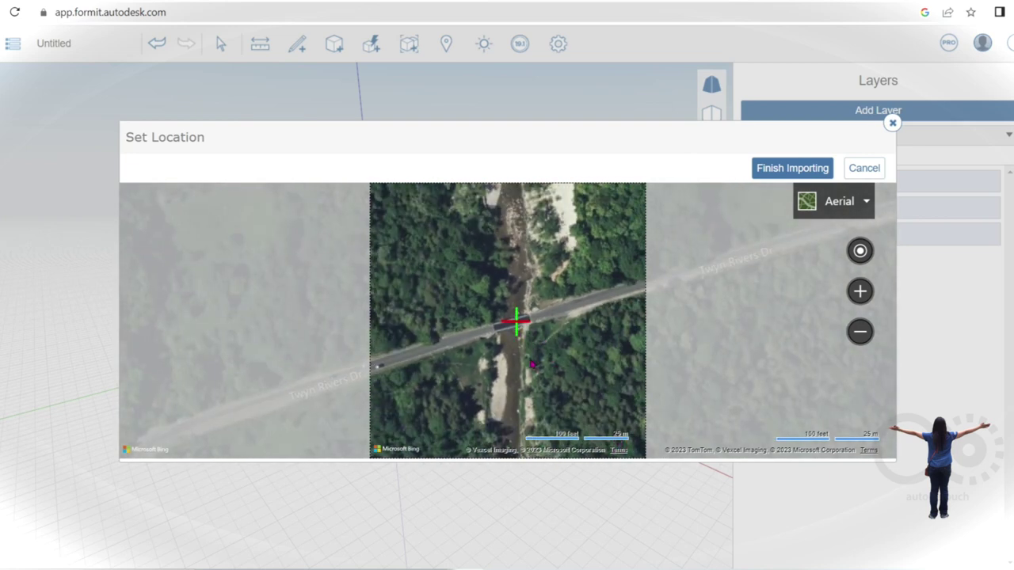
left_click_drag(531, 360, 533, 368)
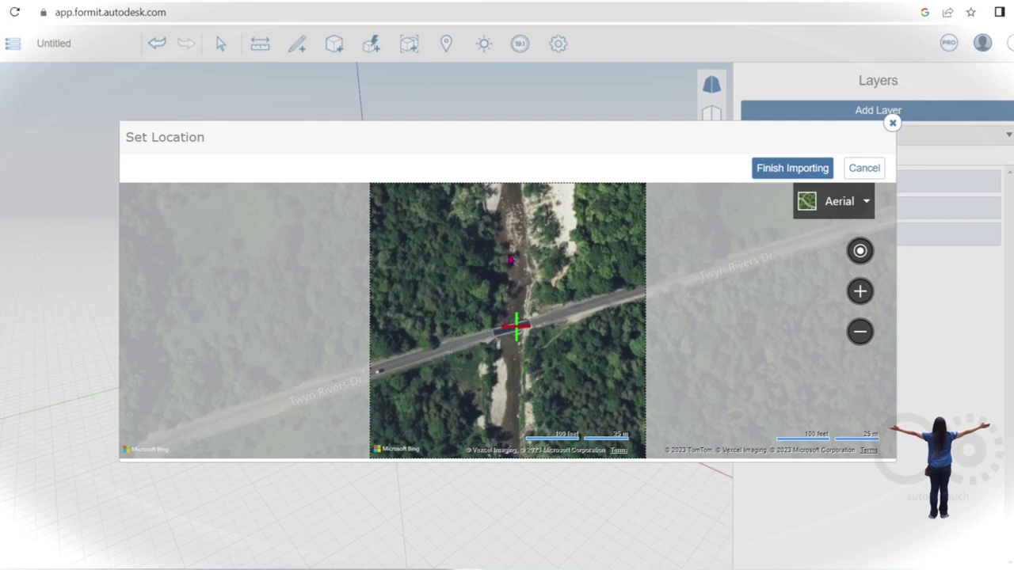
left_click(807, 172)
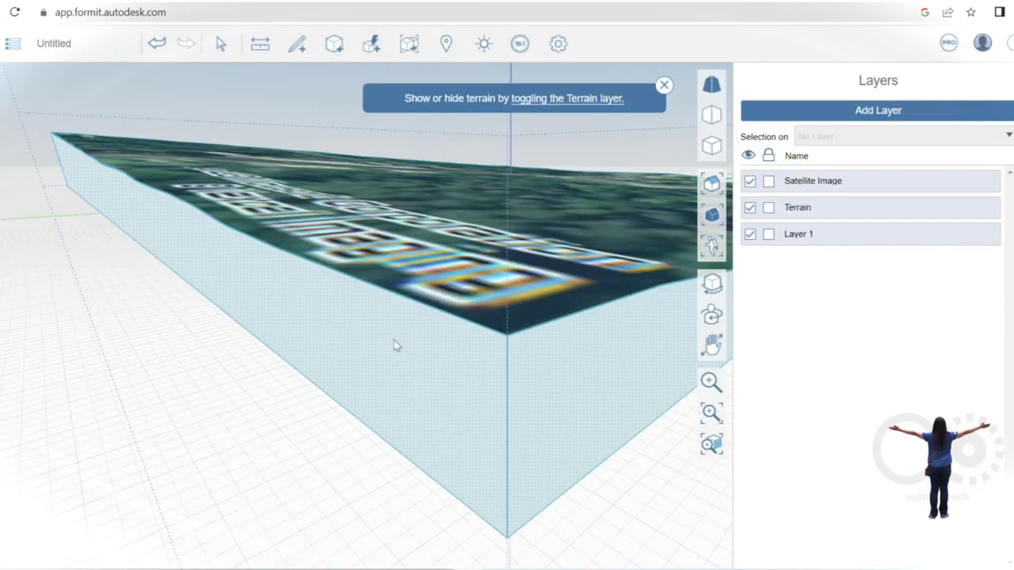
Orbit and zoom to a top-down view of the satellite terrain slab
scroll(322, 368, "down", 5)
scroll(554, 372, "down", 3)
left_click(595, 372)
scroll(626, 304, "down", 2)
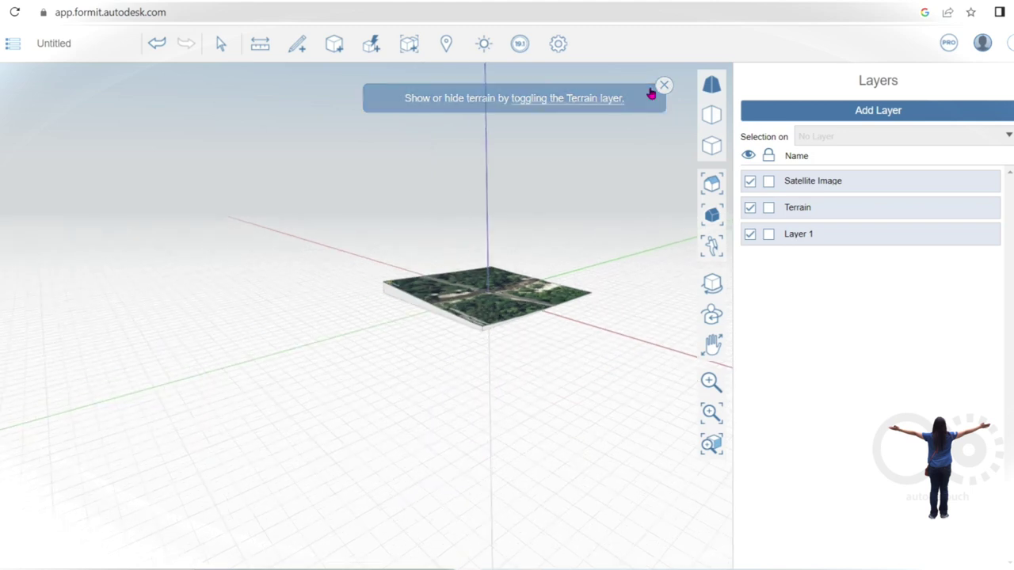
scroll(618, 269, "down", 2)
scroll(616, 281, "down", 1)
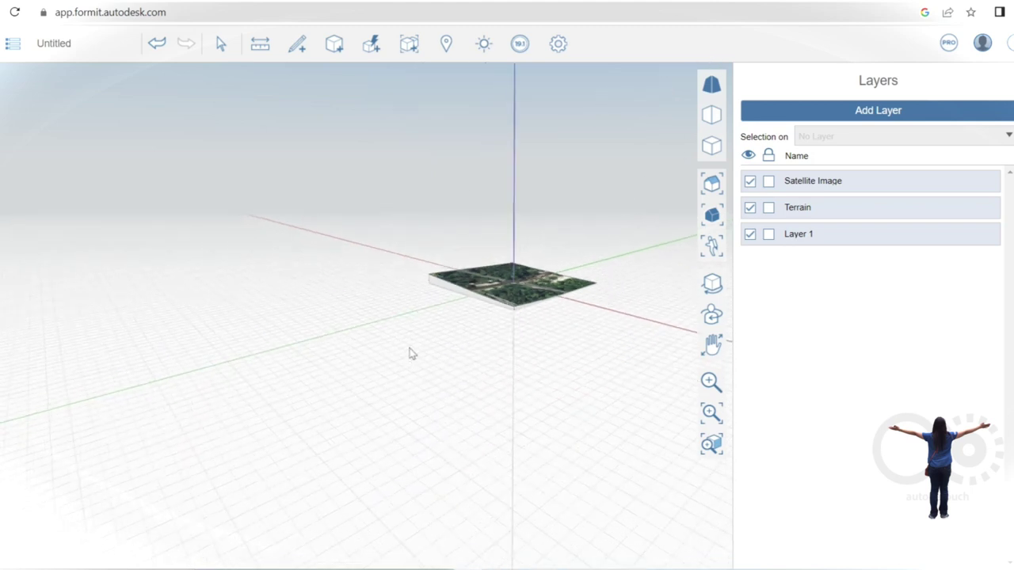
middle_click_drag(410, 354, 470, 426)
scroll(380, 430, "up", 3)
scroll(308, 457, "up", 3)
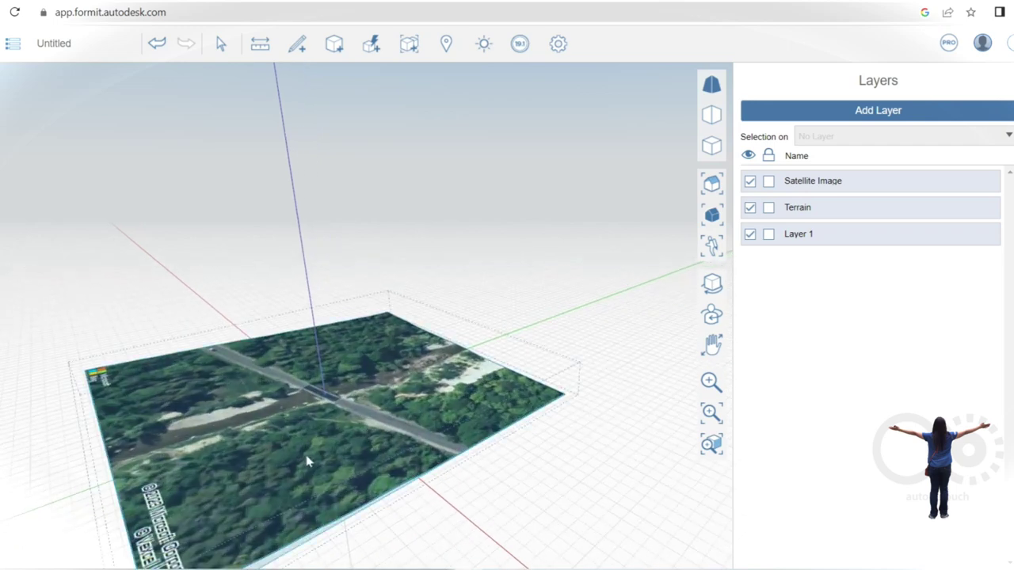
scroll(308, 457, "up", 2)
scroll(443, 378, "down", 5)
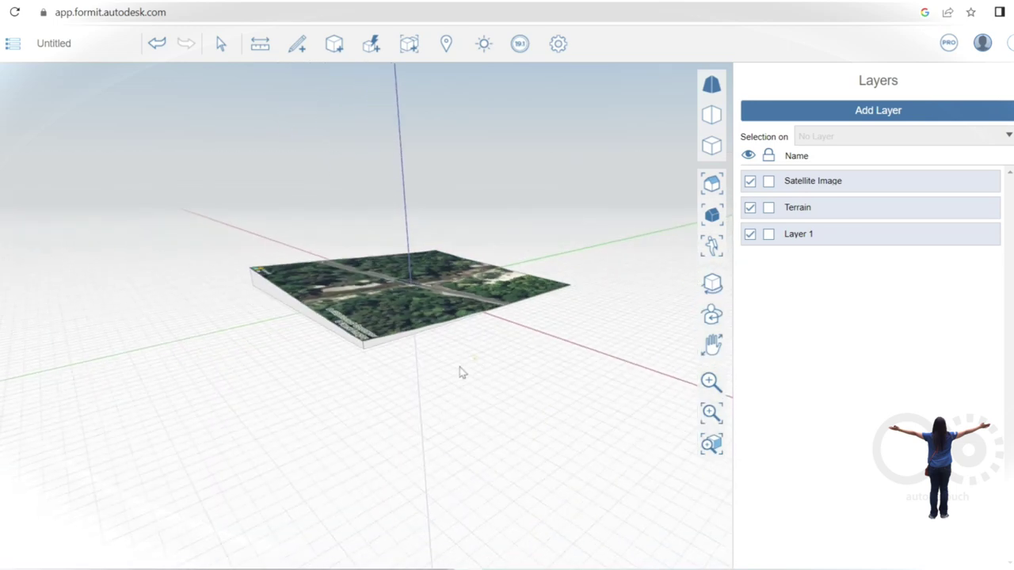
mouse_move(536, 335)
middle_mouse_down()
mouse_move(405, 396)
mouse_move(446, 400)
mouse_move(340, 402)
mouse_move(330, 301)
mouse_move(541, 243)
mouse_move(518, 322)
mouse_move(368, 347)
mouse_move(452, 355)
mouse_move(567, 312)
middle_mouse_up()
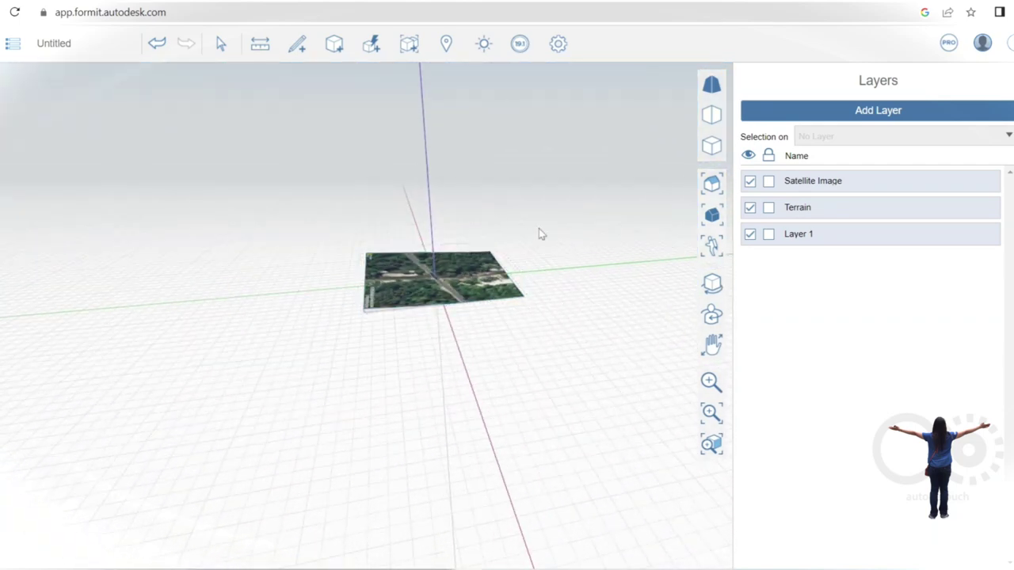
Window-select the old satellite terrain slab and delete it
left_click_drag(309, 198, 547, 340)
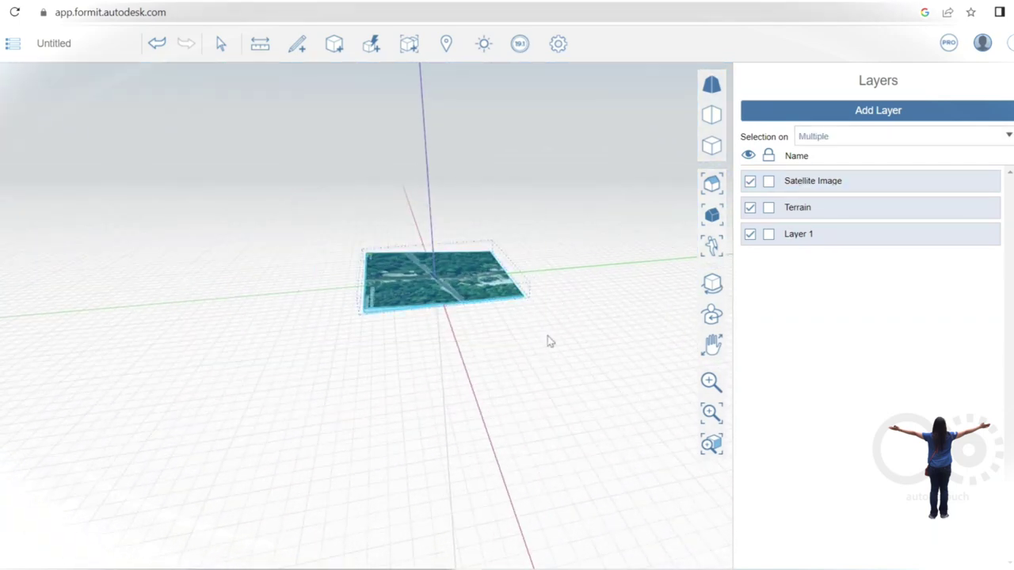
right_click(549, 199)
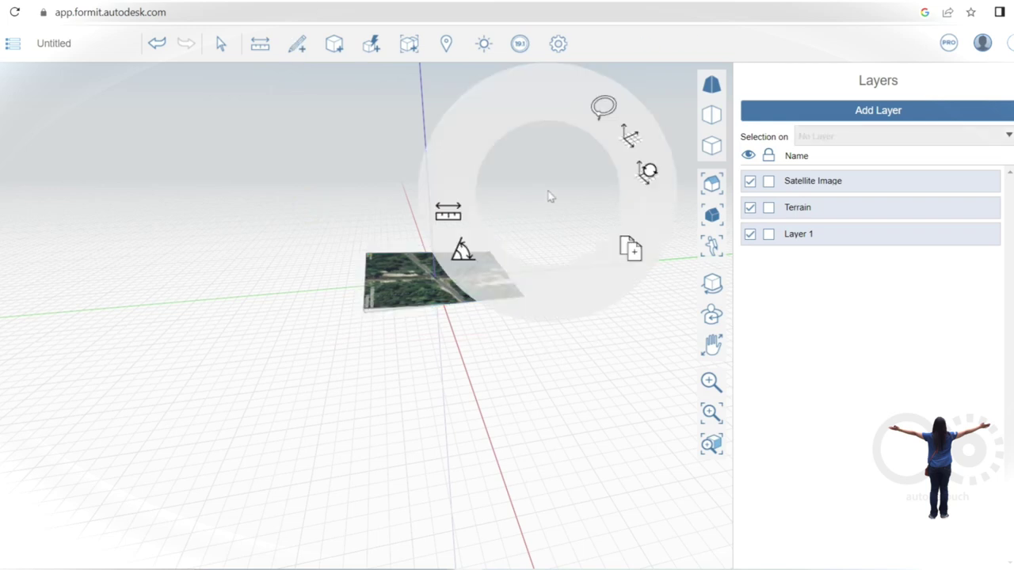
left_click(599, 426)
left_click_drag(308, 158, 598, 322)
key("Delete")
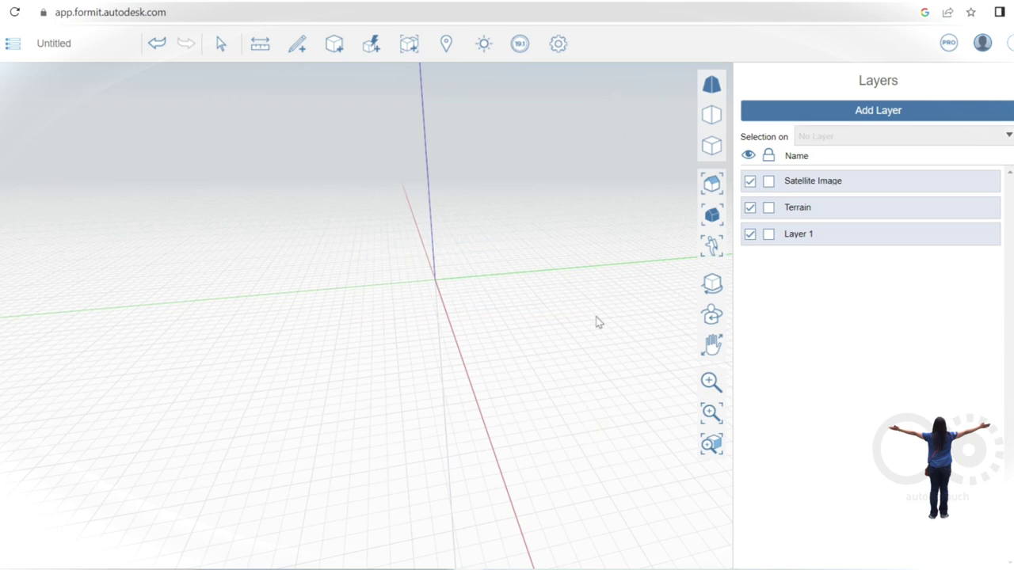
Toggle the Satellite Image, Terrain and Layer 1 visibility, then delete Layer 1
left_click(749, 207)
left_click(749, 181)
left_click(750, 233)
left_click(749, 180)
left_click(749, 206)
left_click(989, 235)
left_click(527, 308)
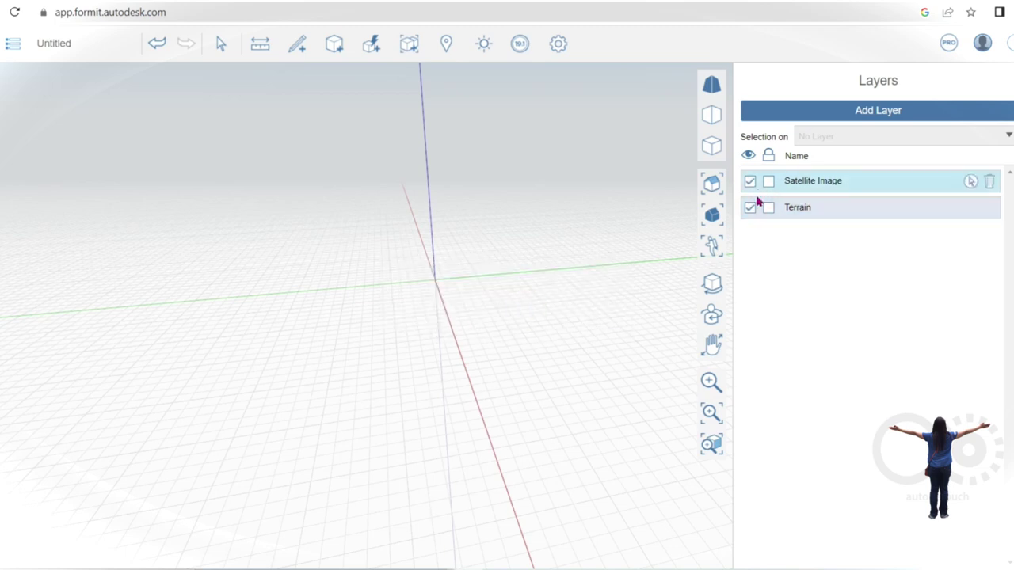
Re-import satellite image and terrain with the map panned to the Twyn Rivers Dr river bridge
left_click(446, 43)
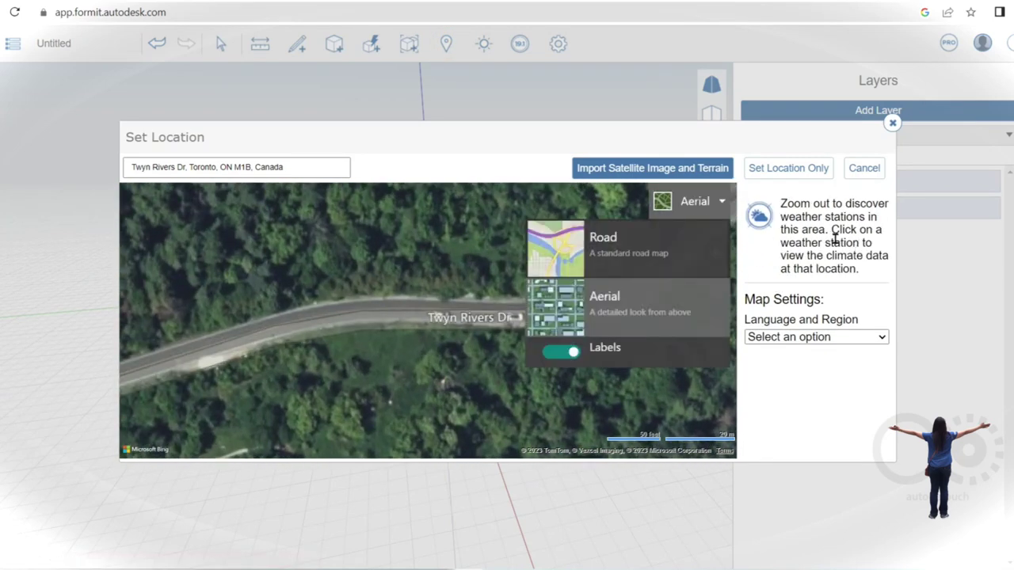
left_click(632, 168)
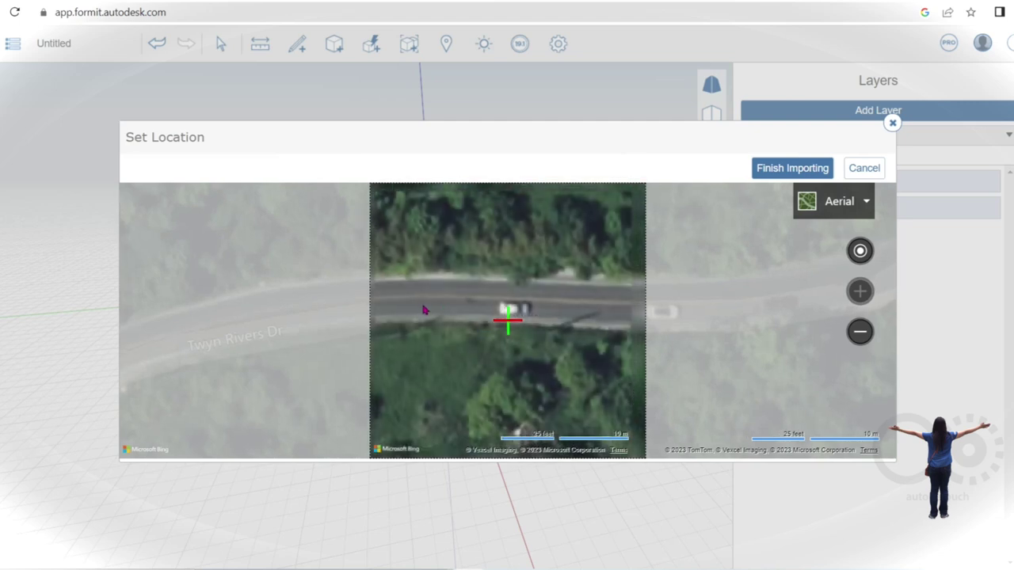
scroll(397, 314, "down", 2)
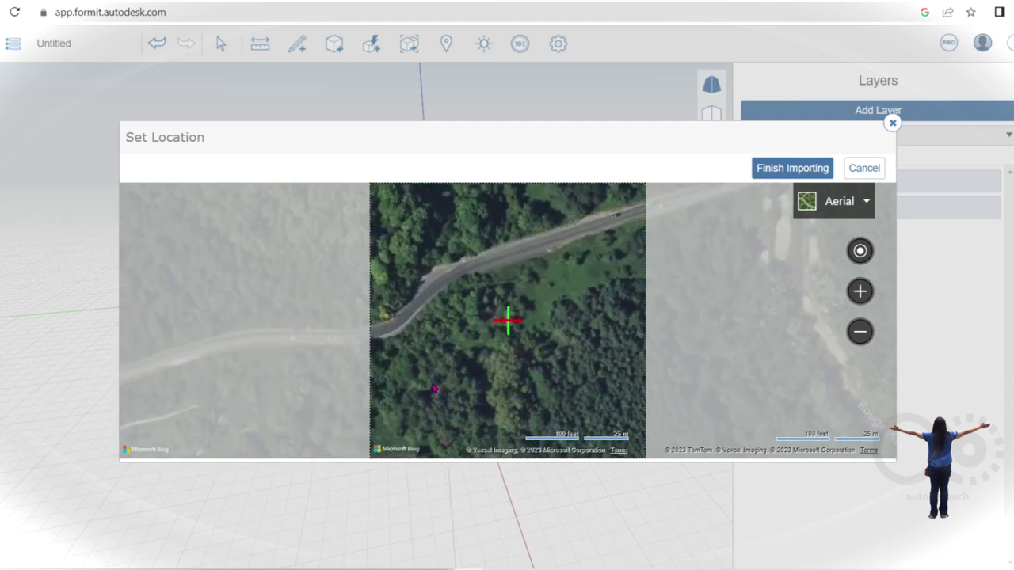
left_click_drag(385, 315, 538, 318)
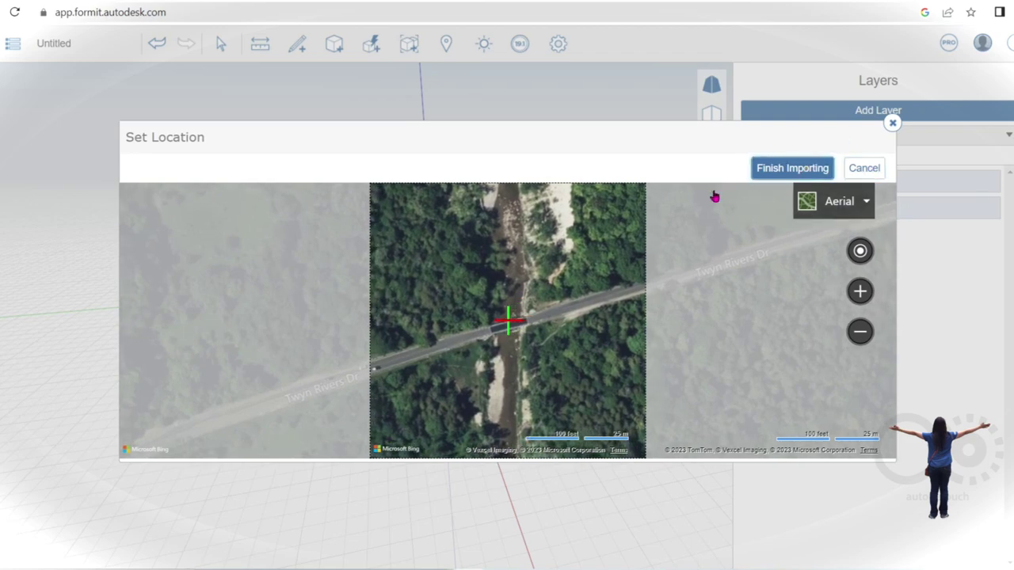
left_click(803, 168)
mouse_move(476, 498)
middle_mouse_down()
mouse_move(392, 244)
mouse_move(181, 317)
mouse_move(616, 291)
middle_mouse_up()
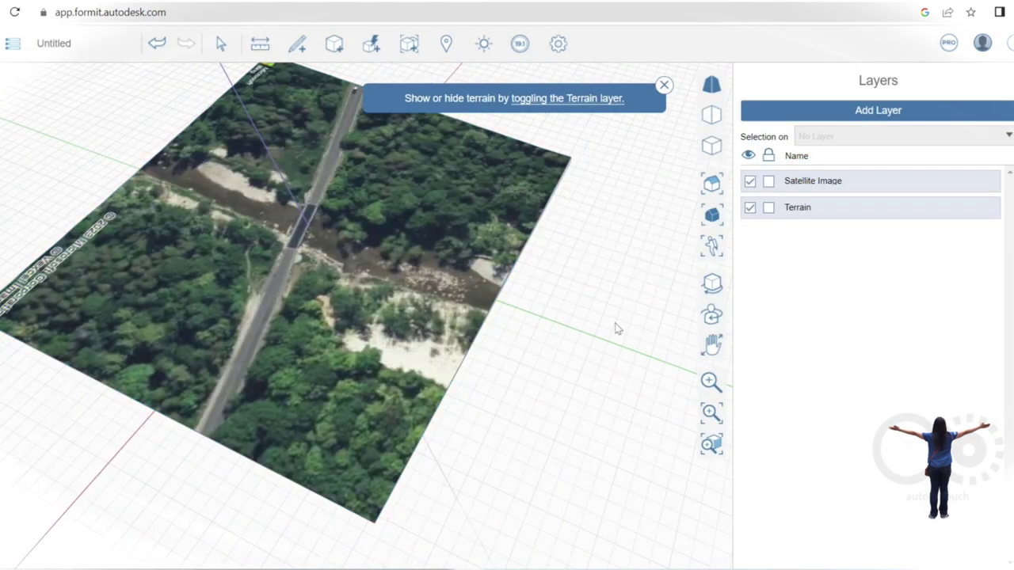
Export visible objects locally as AXM named 'twin river bridge 1 - test'
scroll(617, 291, "down", 3)
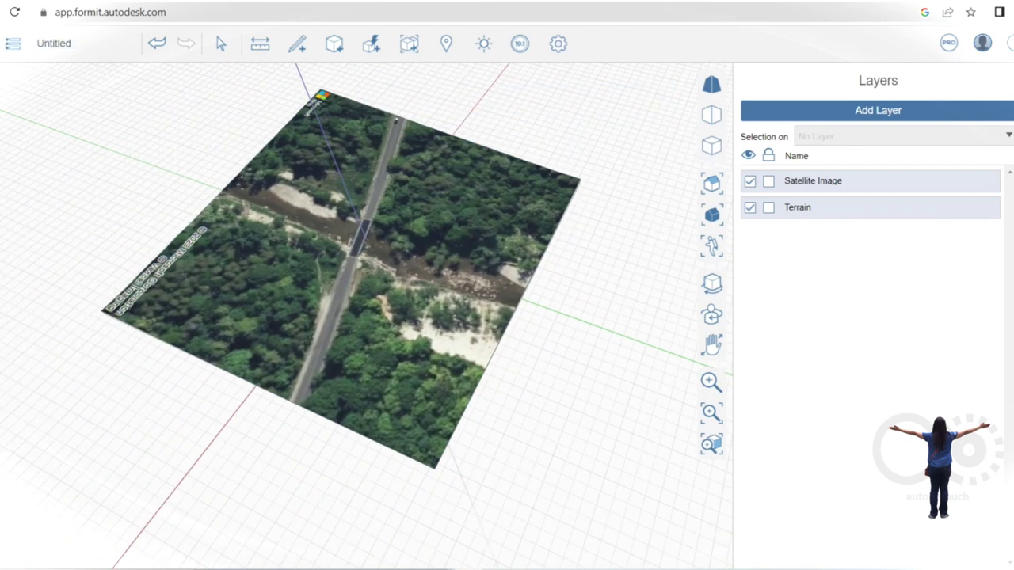
left_click(12, 43)
mouse_move(52, 205)
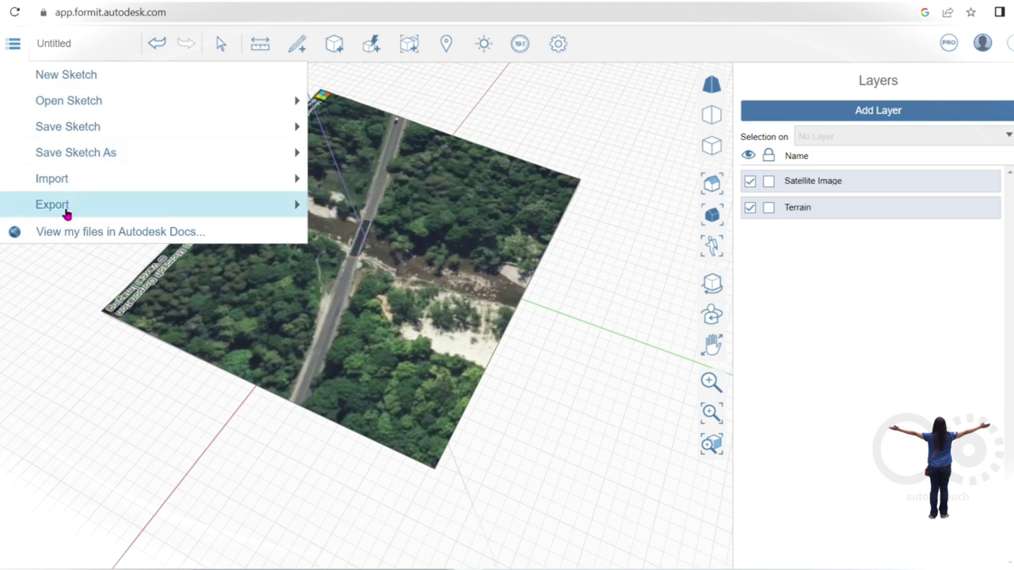
left_click(375, 243)
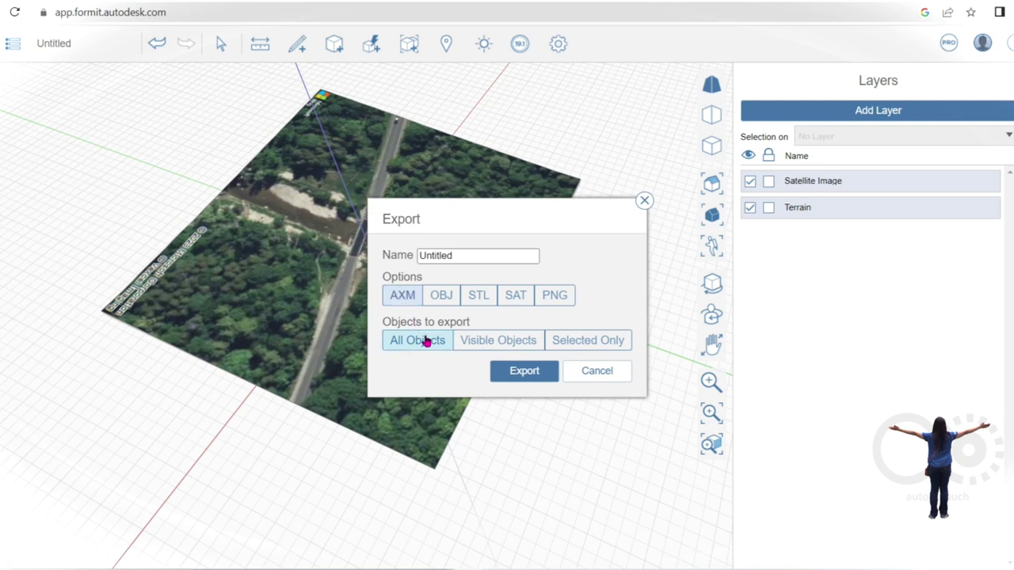
left_click(485, 351)
left_click(472, 255)
double_click(465, 255)
type("Twin")
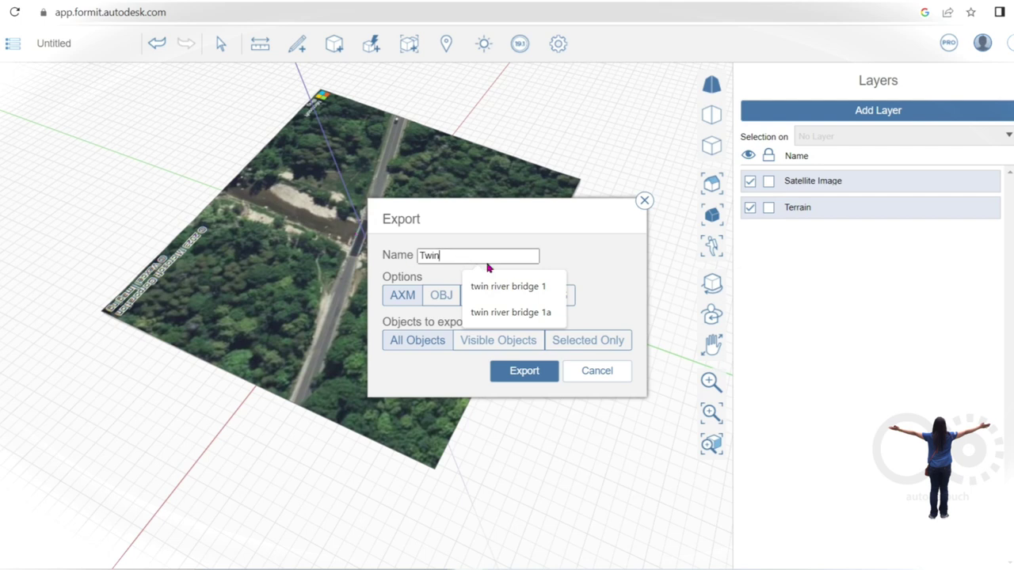
left_click(491, 287)
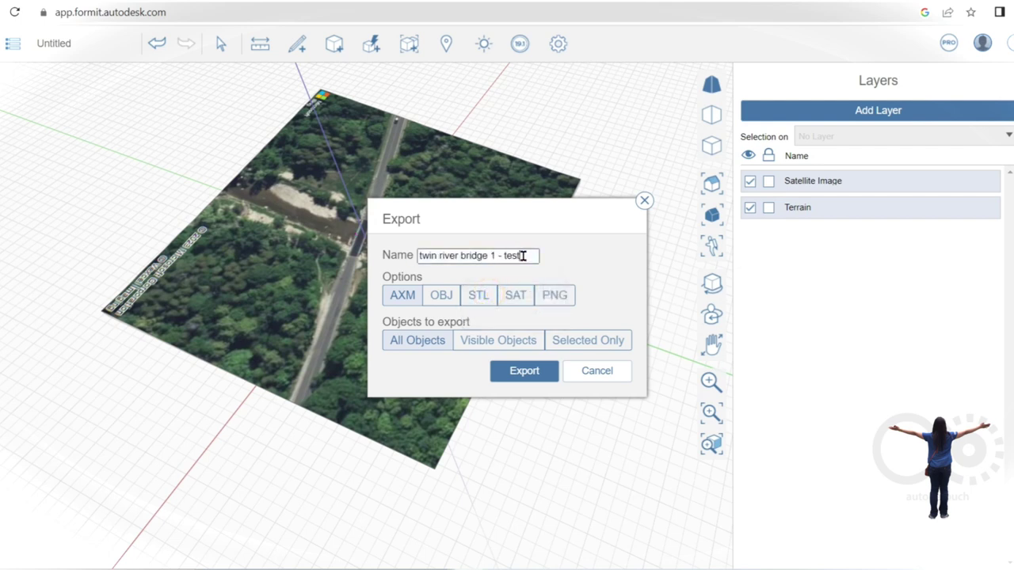
left_click(527, 381)
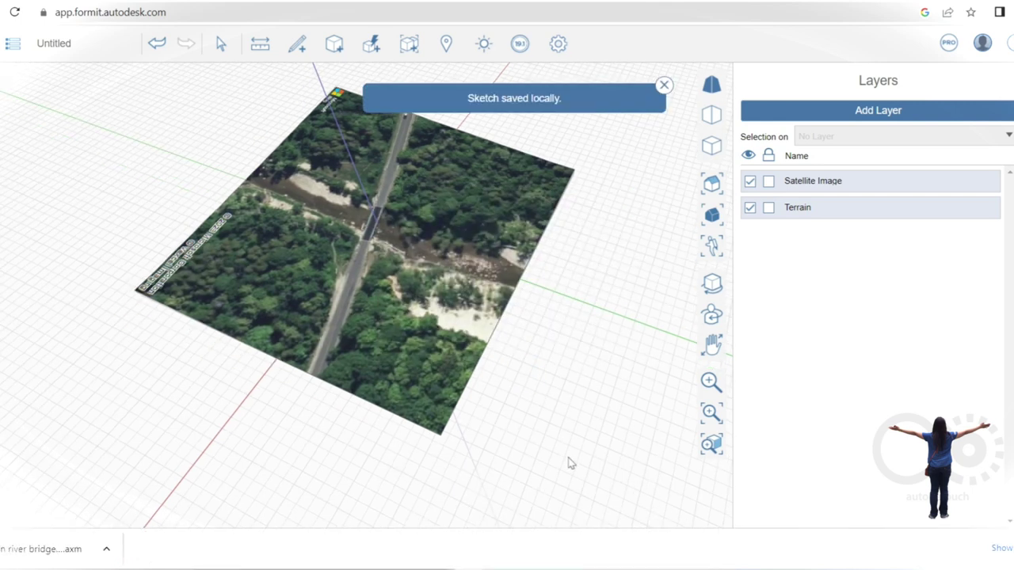
right_click(42, 559)
left_click(77, 528)
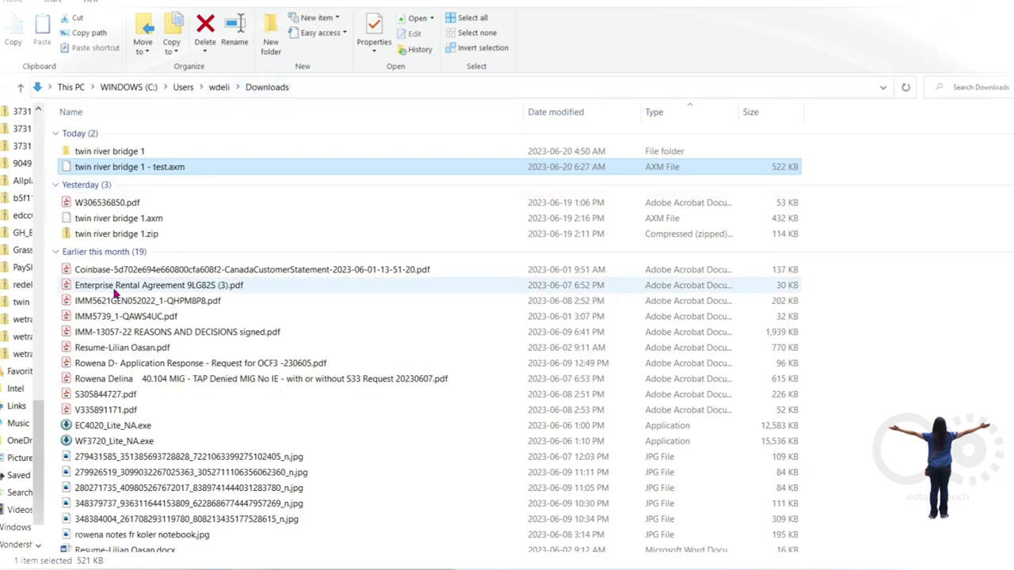
left_click(57, 184)
left_click(55, 204)
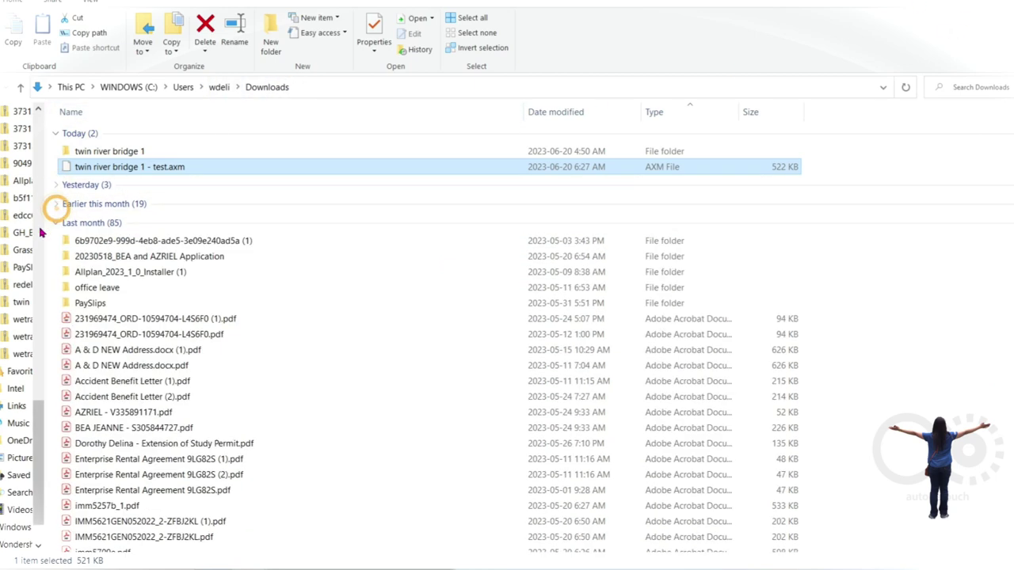
left_click(56, 222)
left_click(54, 245)
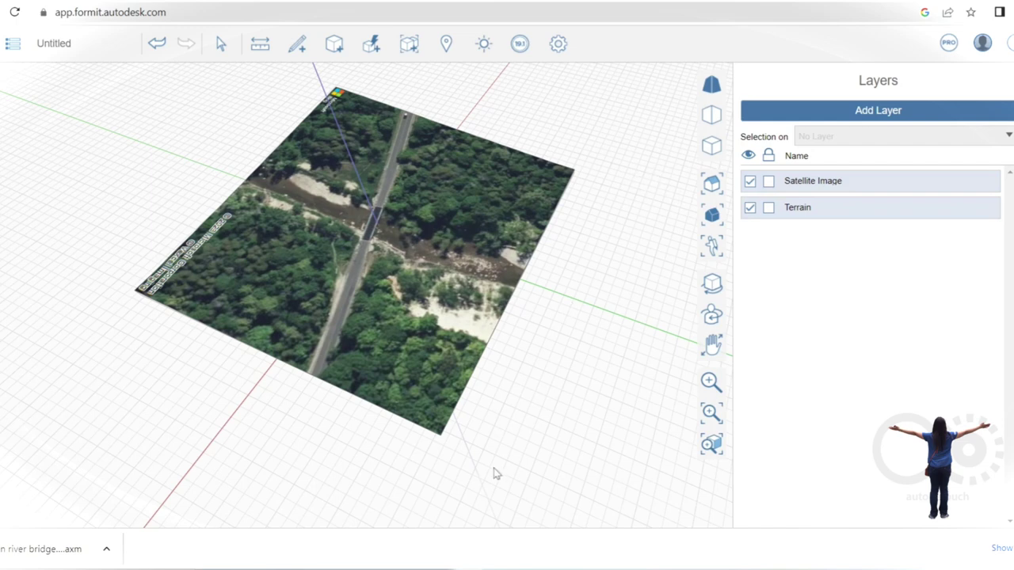
left_click(412, 257)
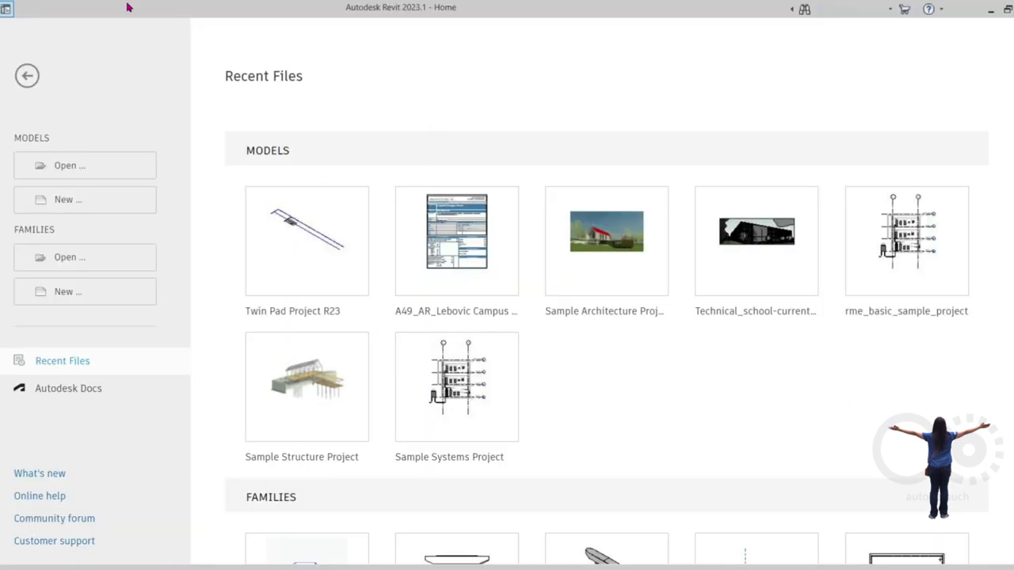
Create a new Revit project from the Construction-DefaultUS-Canada template
left_click(28, 75)
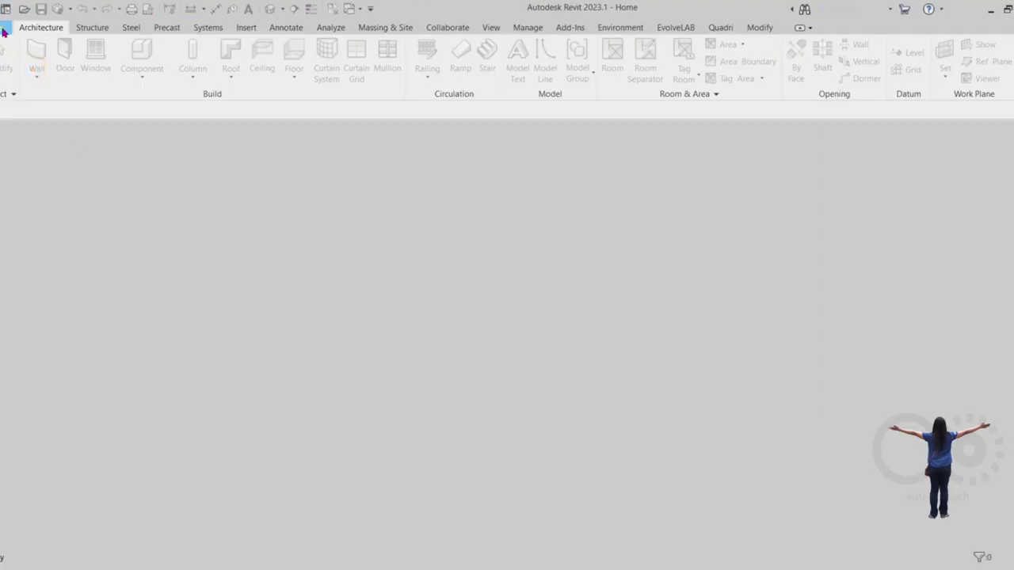
left_click(5, 27)
left_click(174, 77)
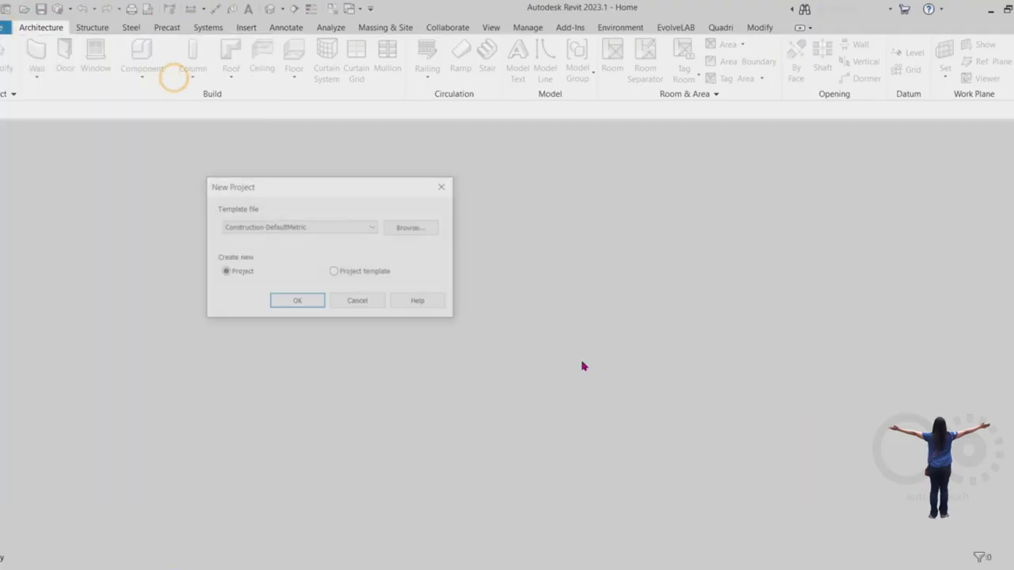
left_click(358, 227)
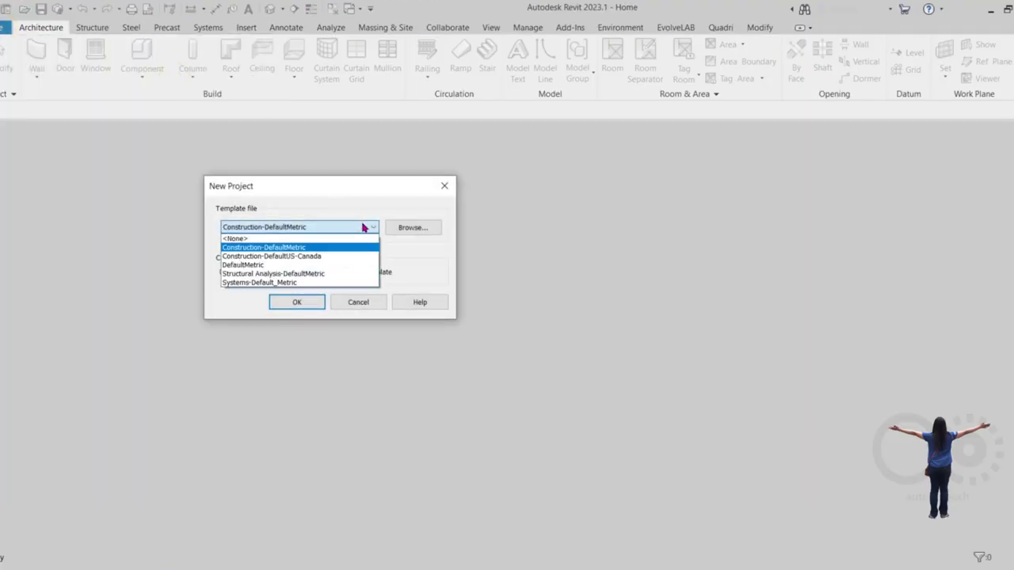
left_click(303, 264)
left_click(309, 303)
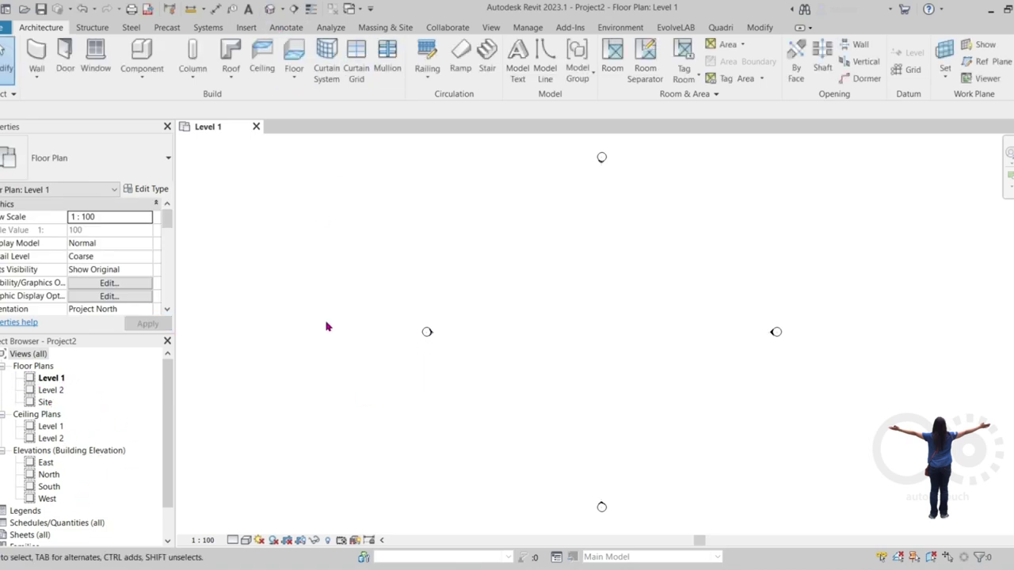
In the 3D view, import 'twin river bridge 1 - test.axm' at Level 1 with FormIt levels
left_click(270, 9)
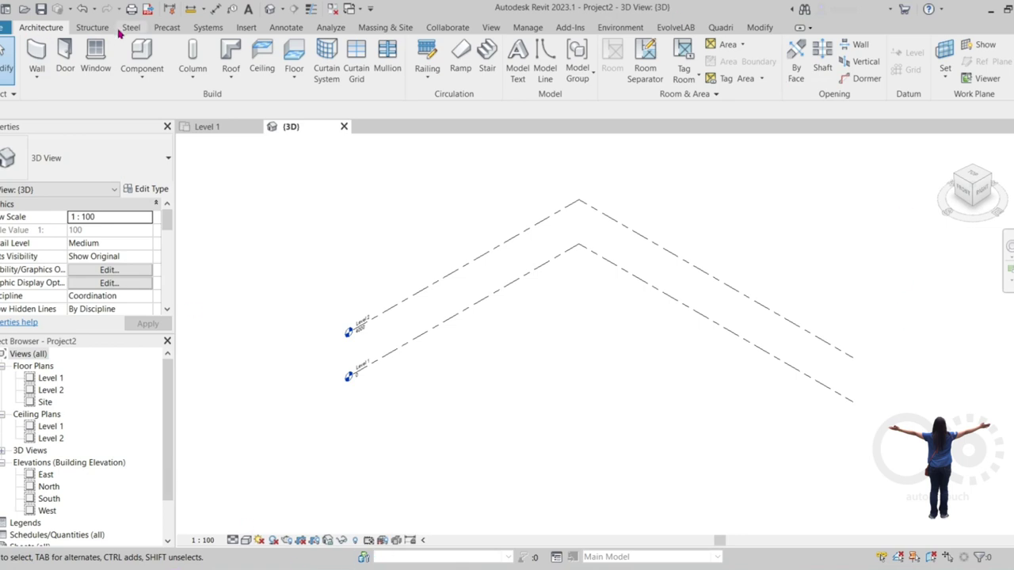
left_click(245, 28)
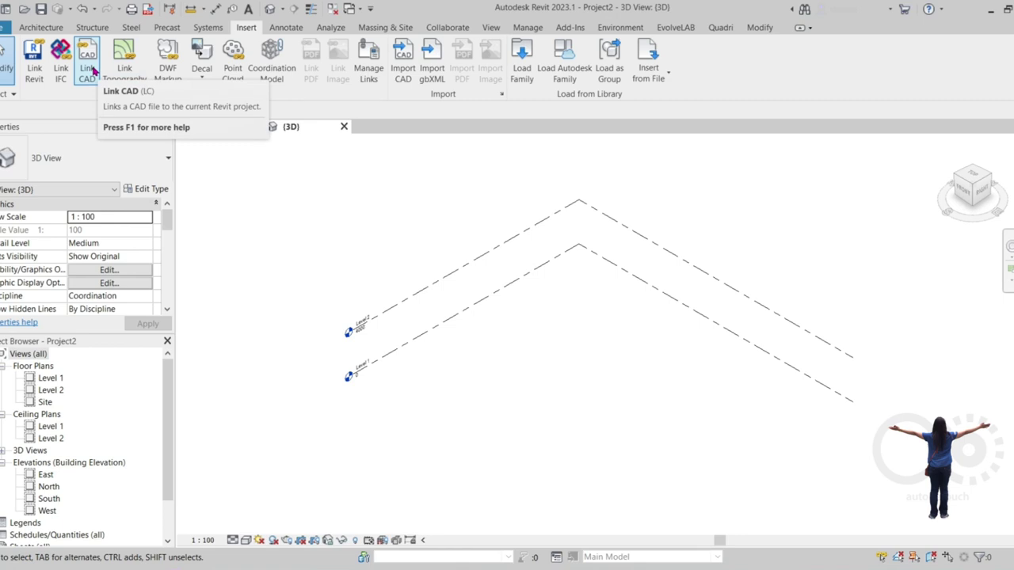
left_click(404, 79)
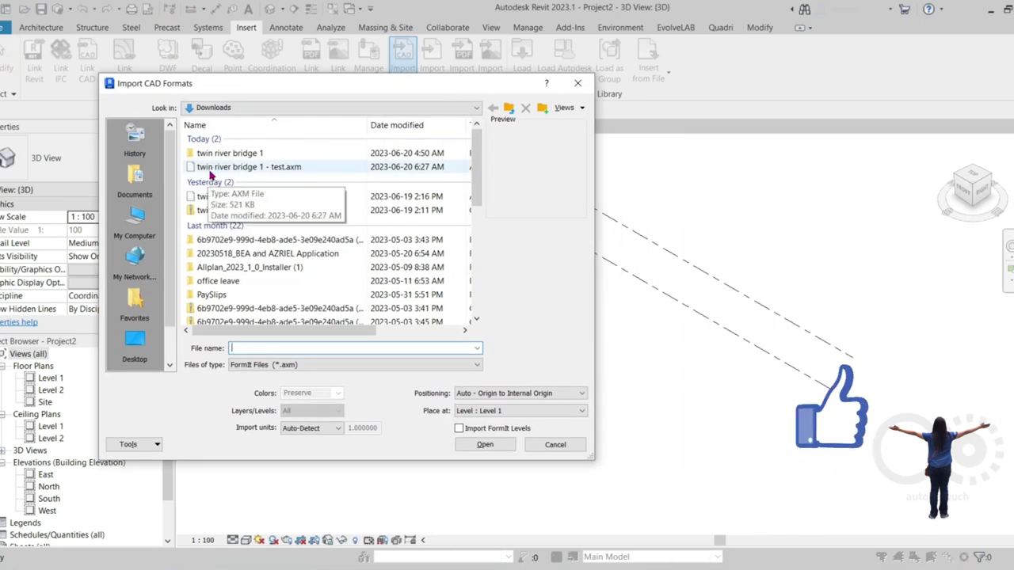
left_click(212, 175)
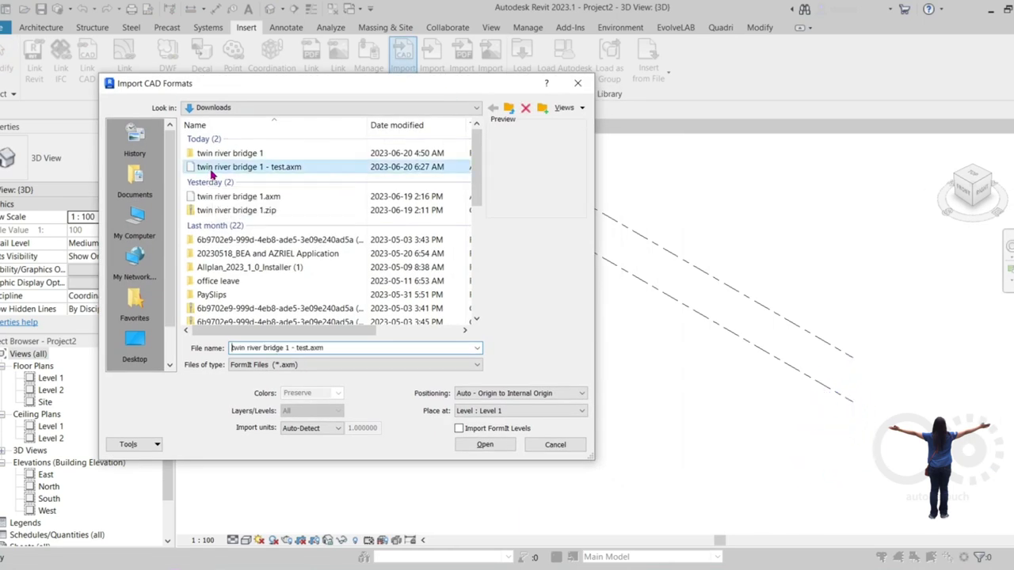
left_click(522, 411)
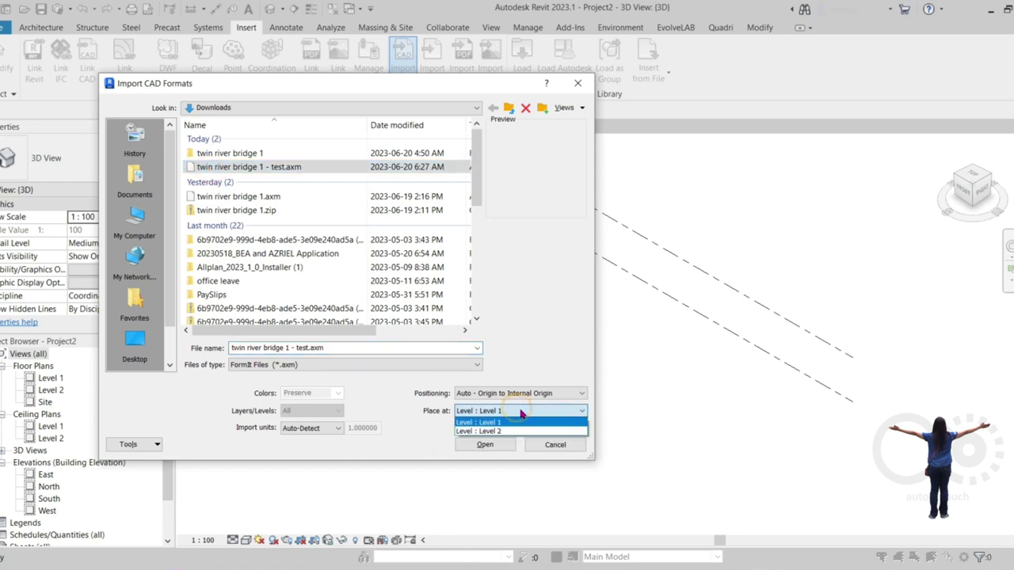
left_click(522, 413)
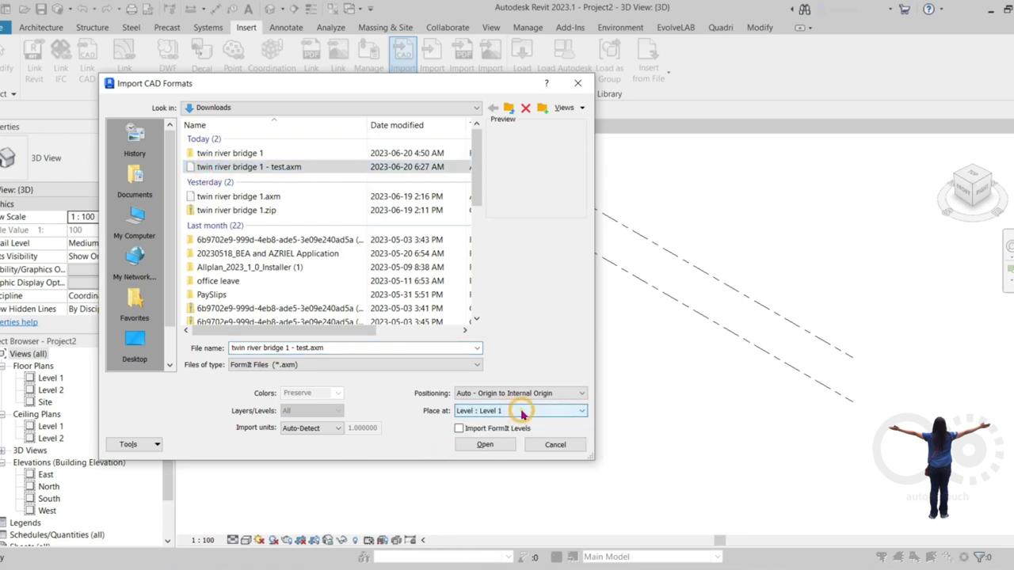
left_click(460, 429)
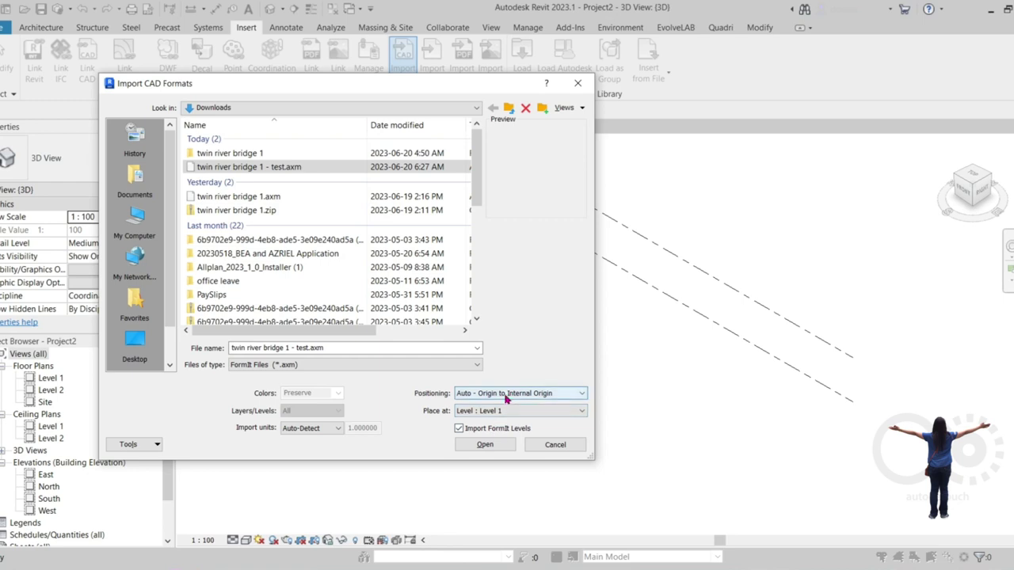
left_click(481, 447)
scroll(430, 355, "down", 4)
Show the imported slab in Realistic visual style, then switch to the Level 1 floor plan
key("a")
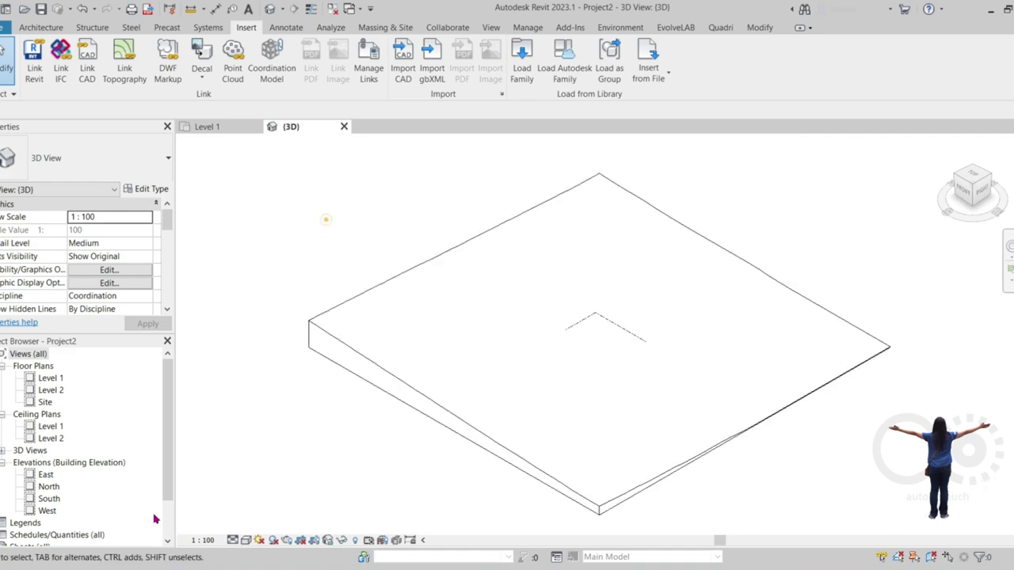
left_click(246, 540)
left_click(266, 524)
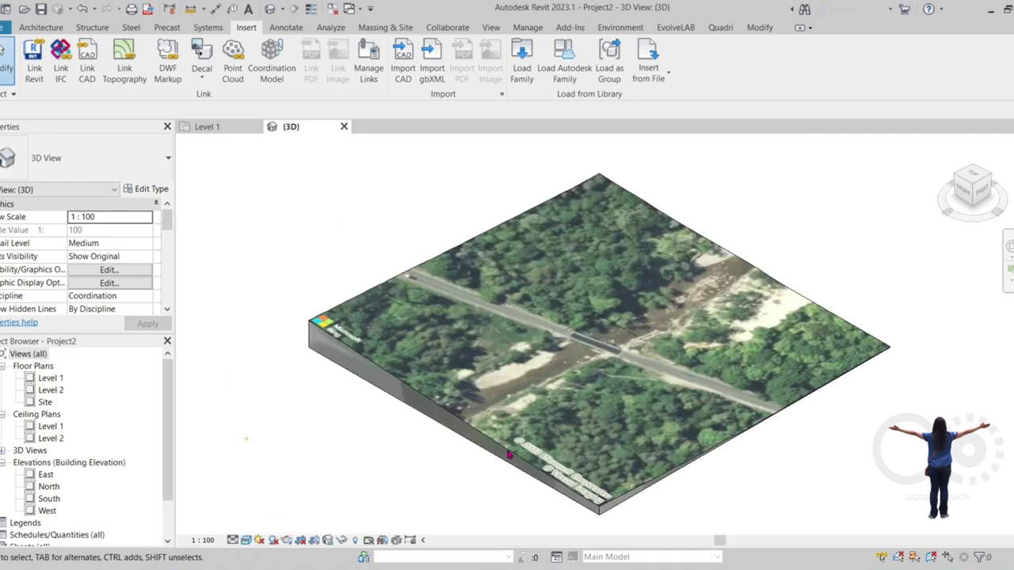
scroll(556, 273, "up", 5)
scroll(556, 274, "down", 2)
scroll(523, 333, "down", 2)
scroll(491, 412, "down", 3)
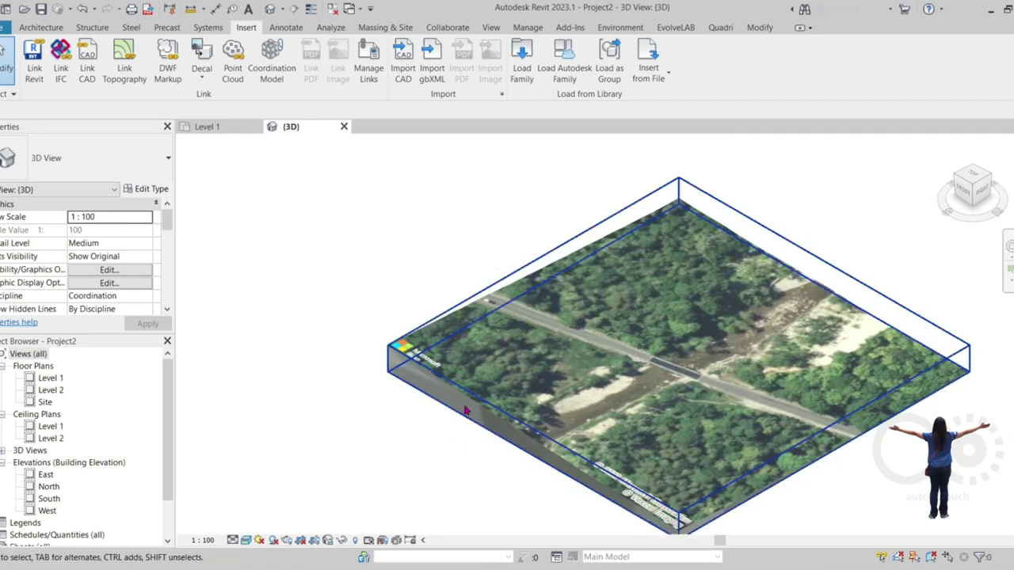
scroll(281, 387, "down", 1)
scroll(368, 508, "up", 2)
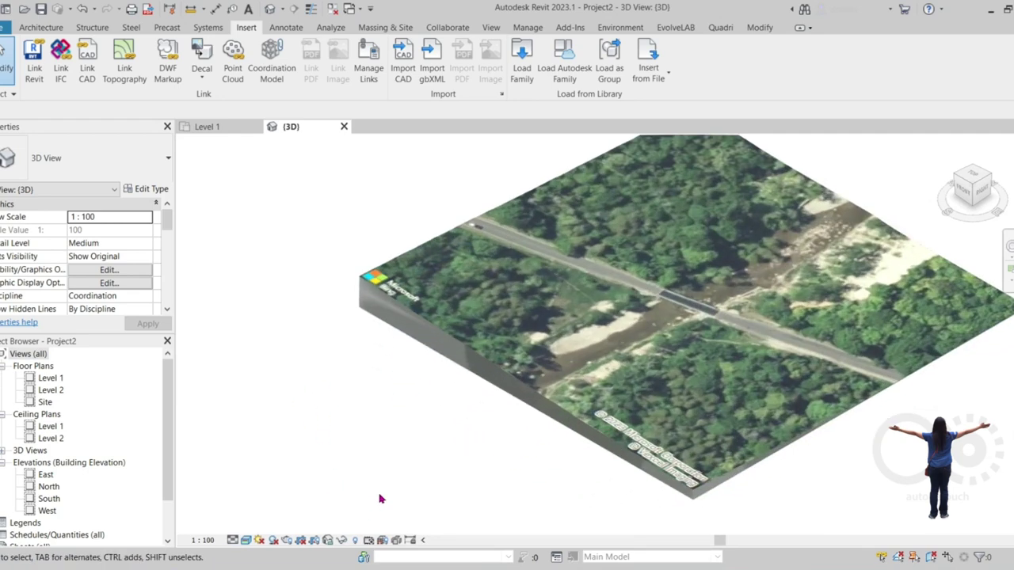
double_click(49, 378)
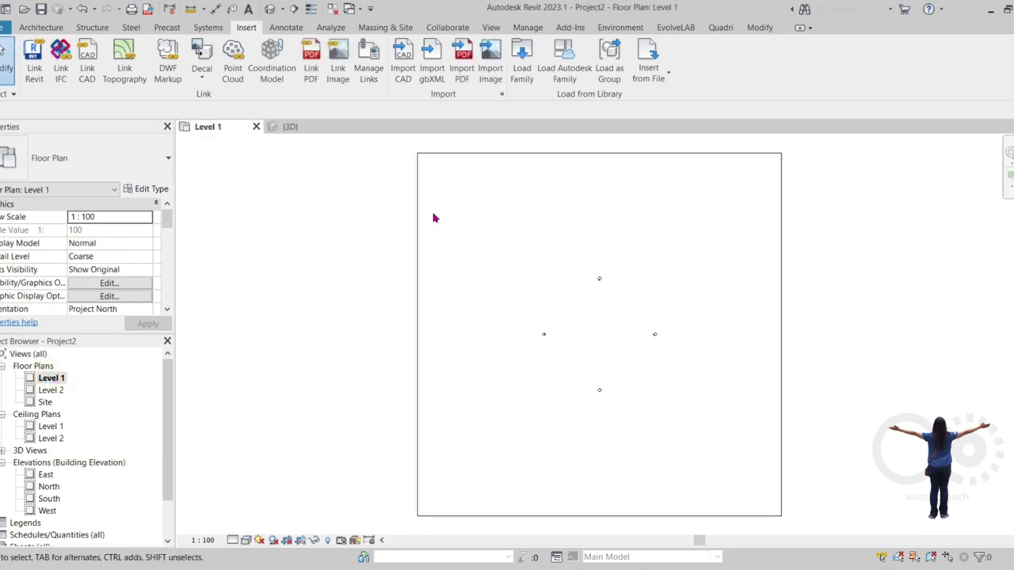
Hide the imported bridge site under Imported Categories in the Level 1 and Level 2 plans
key("v")
key("v")
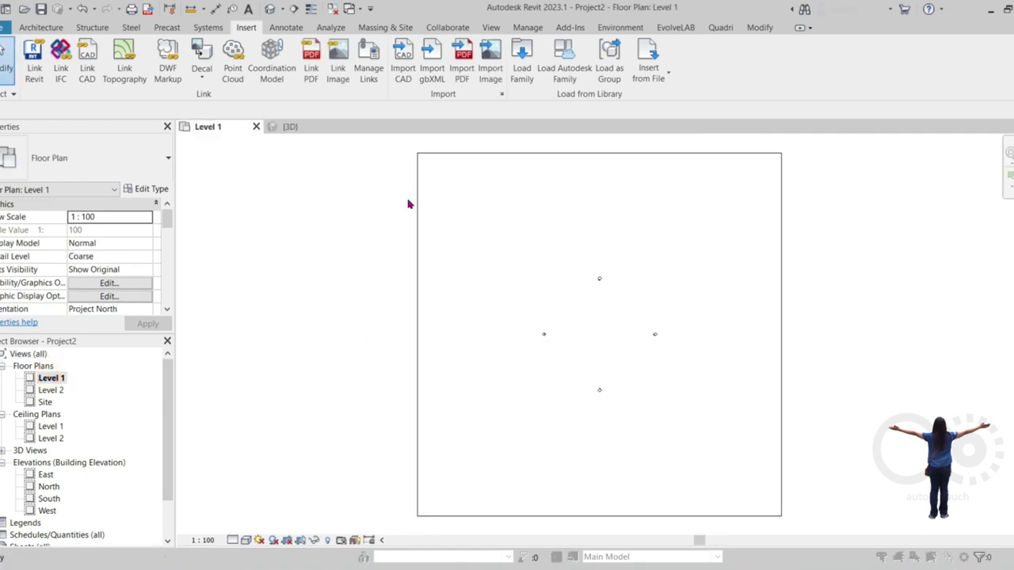
left_click(510, 111)
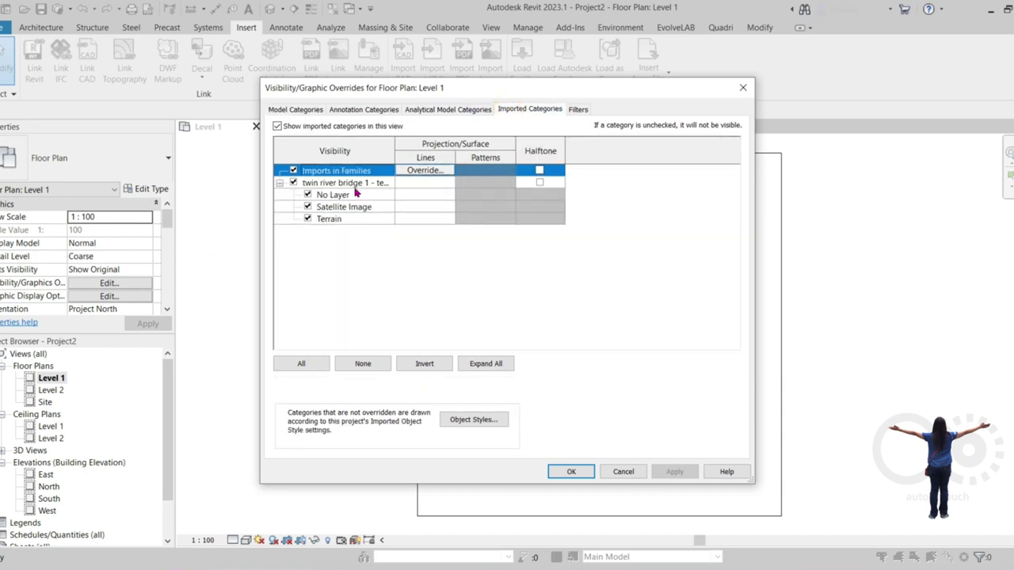
left_click(294, 183)
left_click(591, 476)
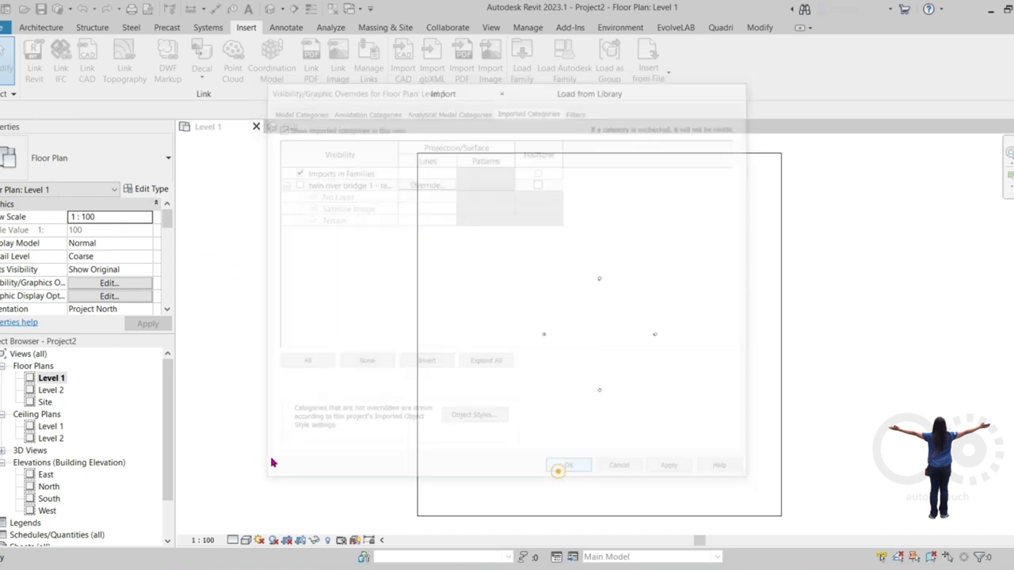
double_click(51, 389)
scroll(467, 262, "down", 3)
key("v")
key("v")
left_click(529, 109)
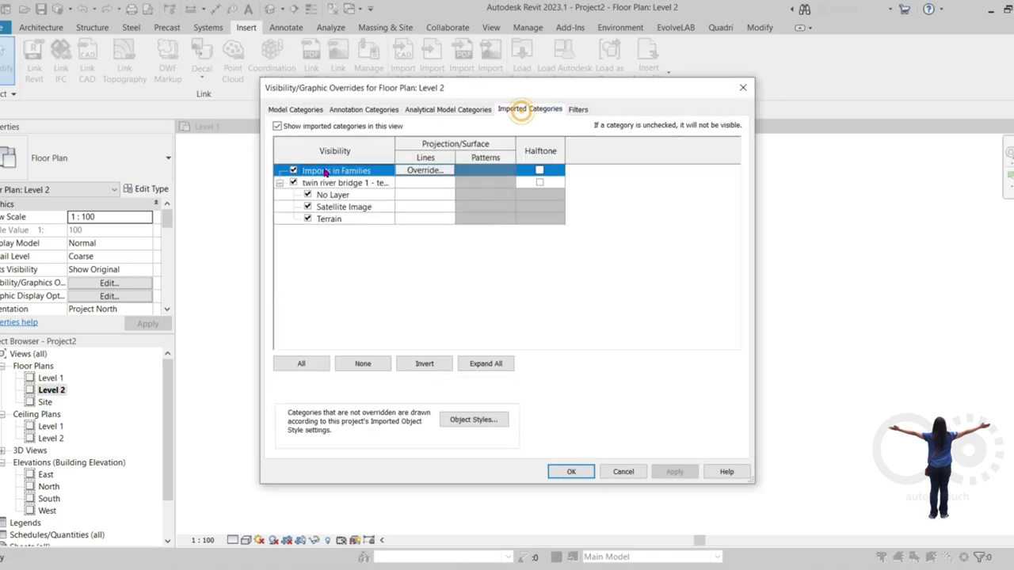
left_click(300, 186)
key("Return")
Show the bridge satellite imagery in the Site plan, then return to the 3D view
double_click(45, 402)
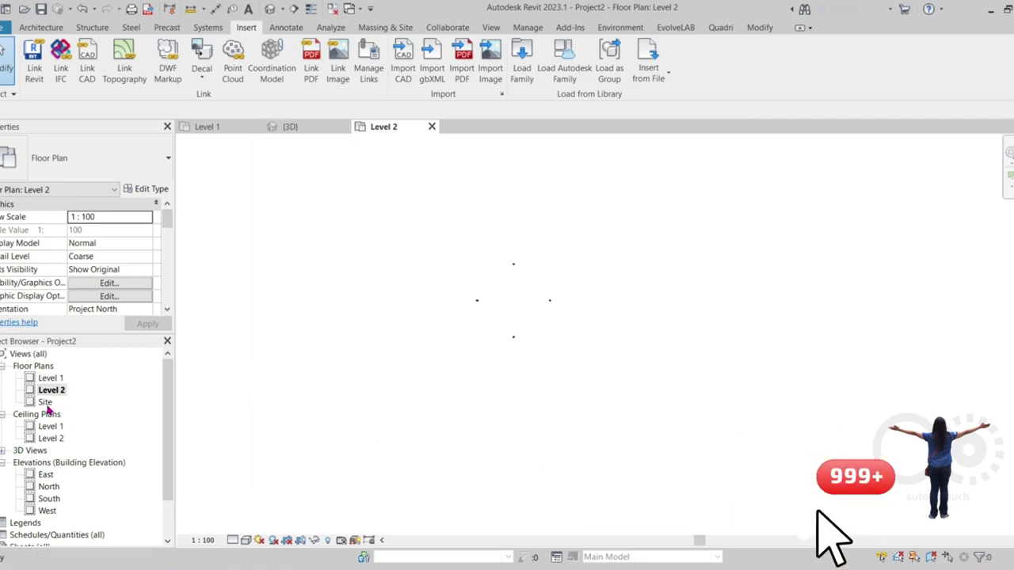
scroll(526, 317, "up", 4)
scroll(487, 376, "down", 2)
left_click(248, 540)
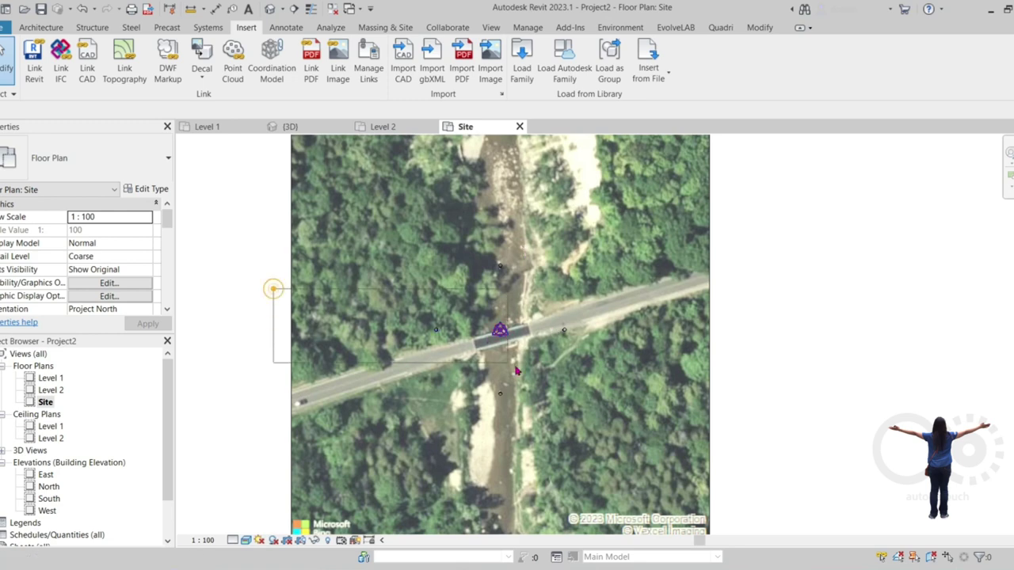
left_click_drag(294, 292, 261, 364)
scroll(511, 337, "up", 5)
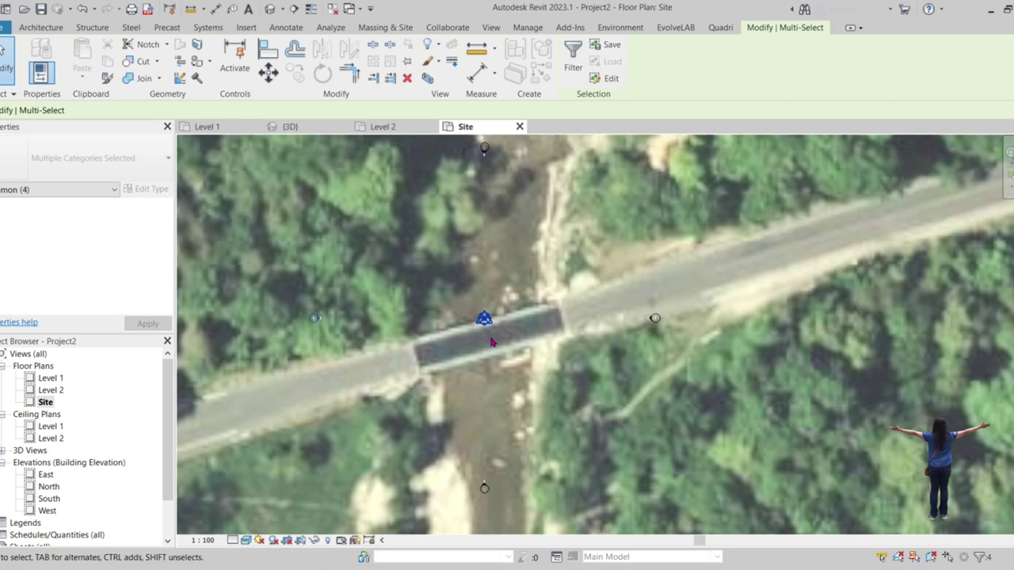
scroll(625, 385, "down", 5)
key("Escape")
left_click(287, 126)
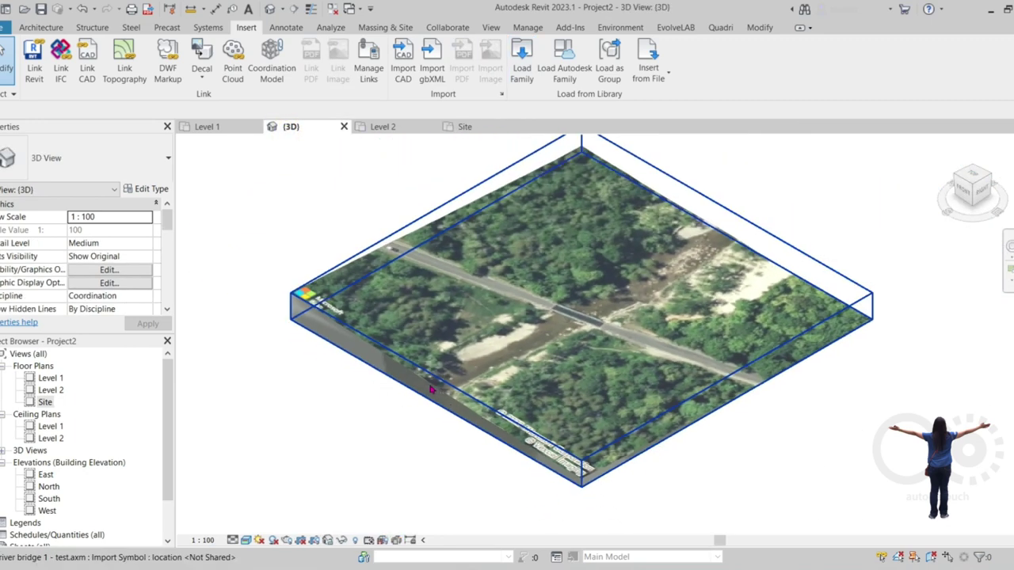
left_click_drag(432, 437, 414, 409)
left_click(373, 434)
key("v")
key("v")
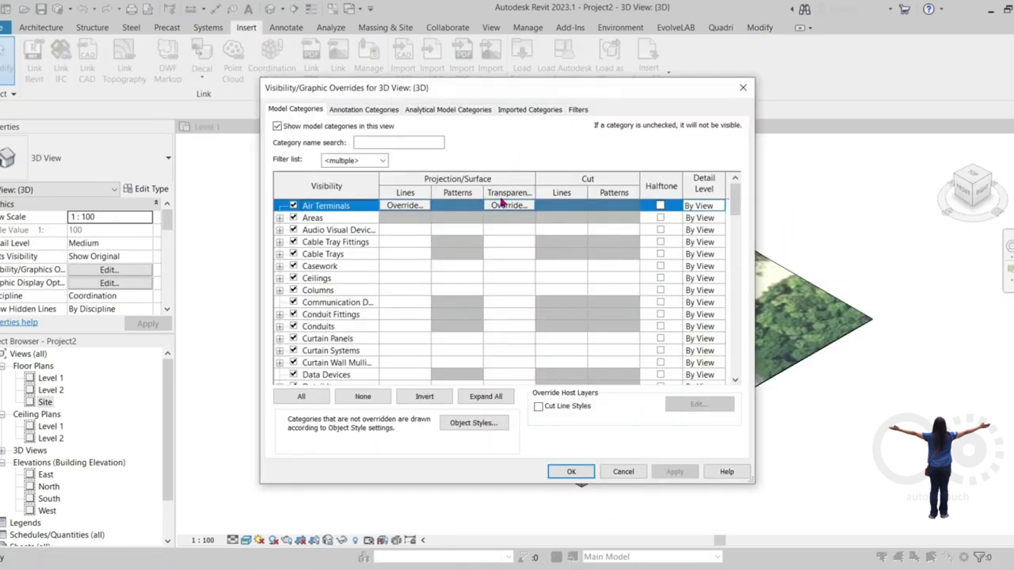
left_click(529, 108)
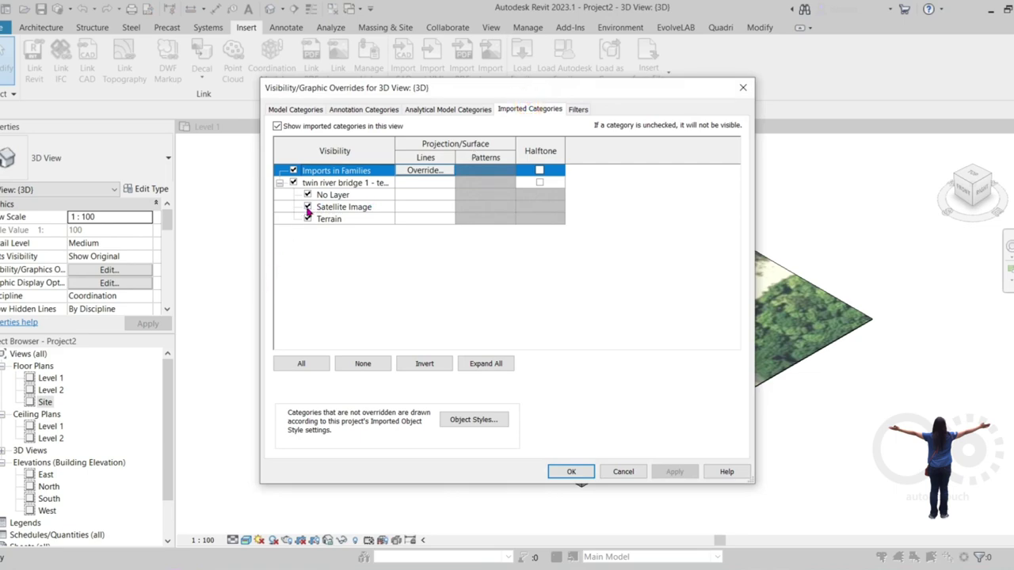
left_click(310, 208)
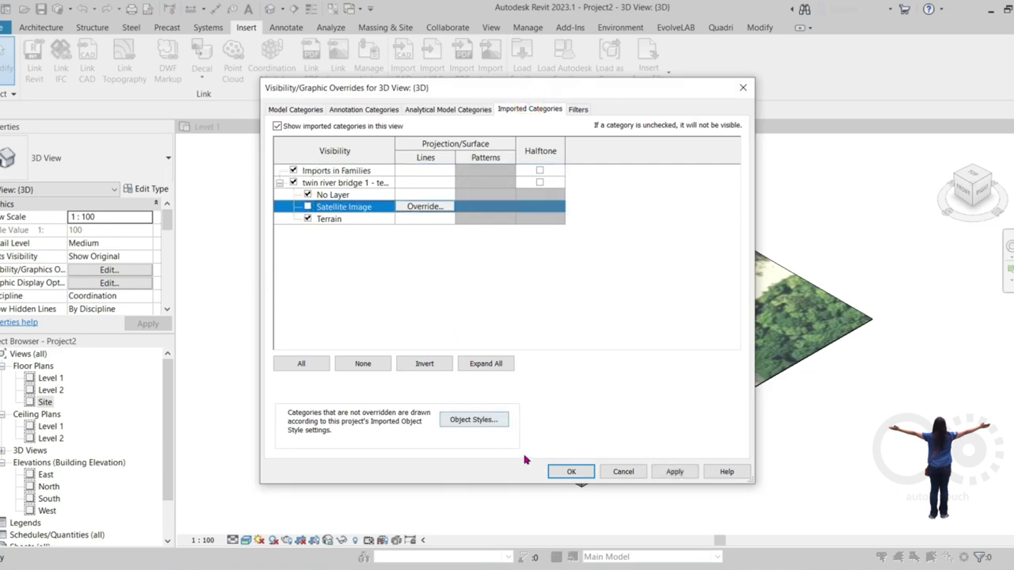
left_click(571, 471)
scroll(730, 418, "up", 5)
scroll(730, 417, "down", 5)
scroll(540, 410, "down", 3)
mouse_move(512, 409)
middle_mouse_down("shift")
mouse_move(651, 196)
mouse_move(518, 335)
mouse_move(468, 353)
middle_mouse_up("shift")
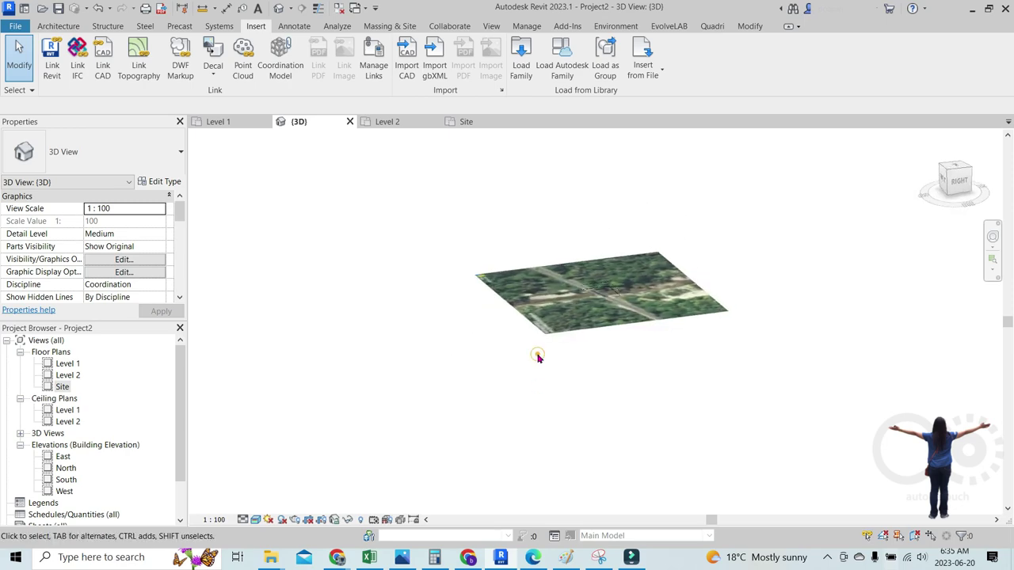
key("v")
key("v")
left_click(529, 104)
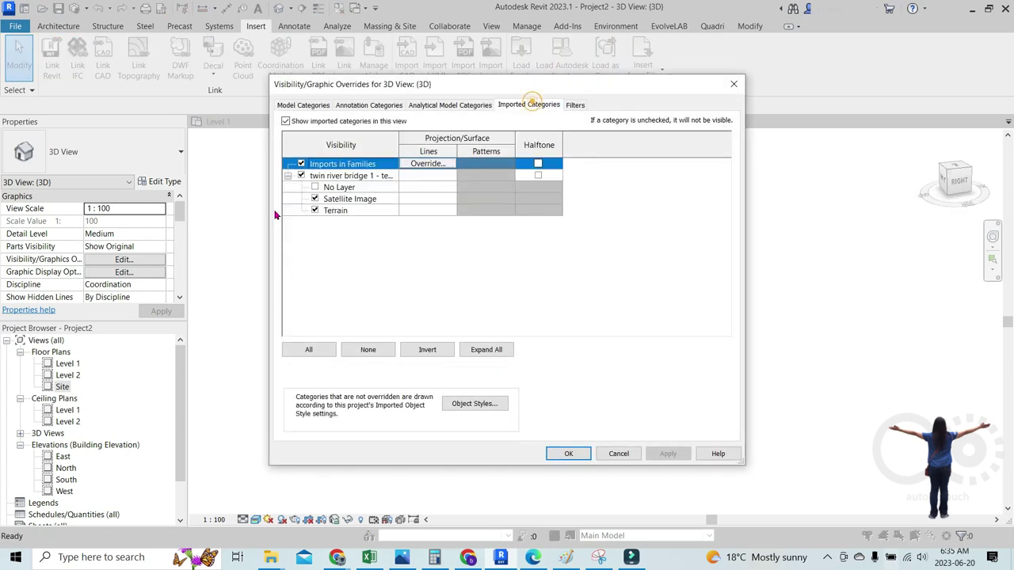
left_click(314, 199)
left_click(314, 210)
left_click(315, 187)
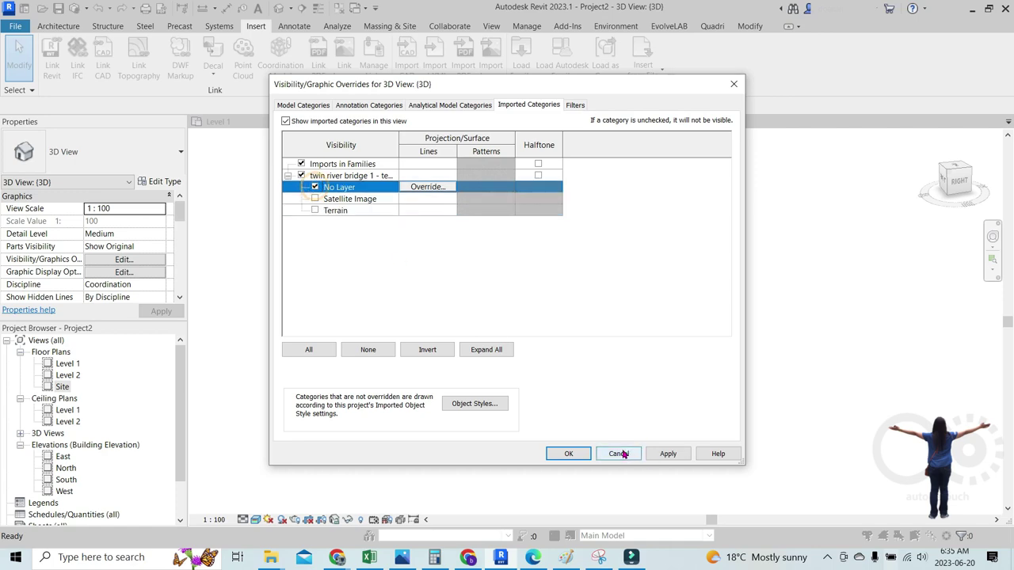
left_click(568, 453)
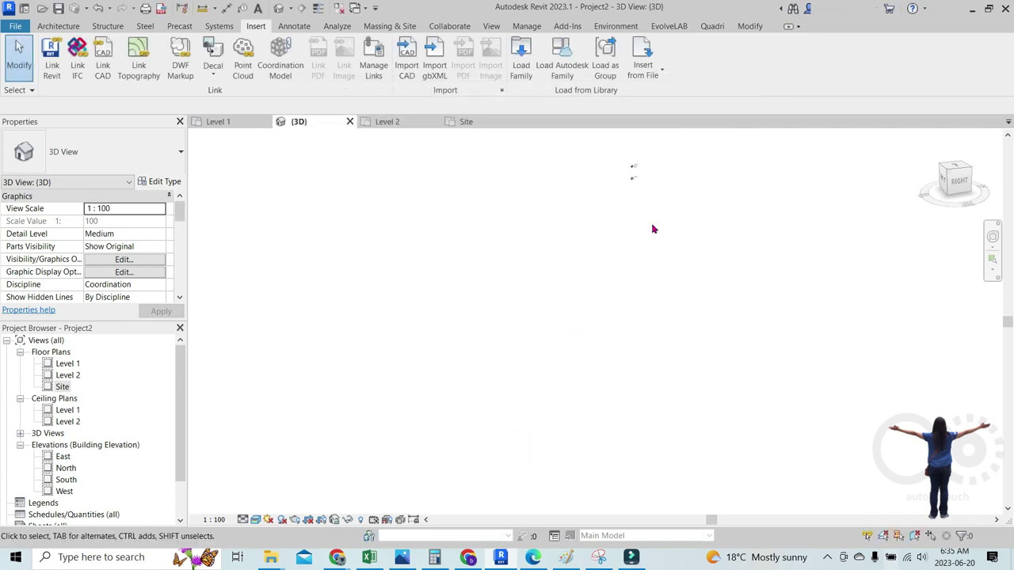
key("v")
key("g")
left_click(529, 104)
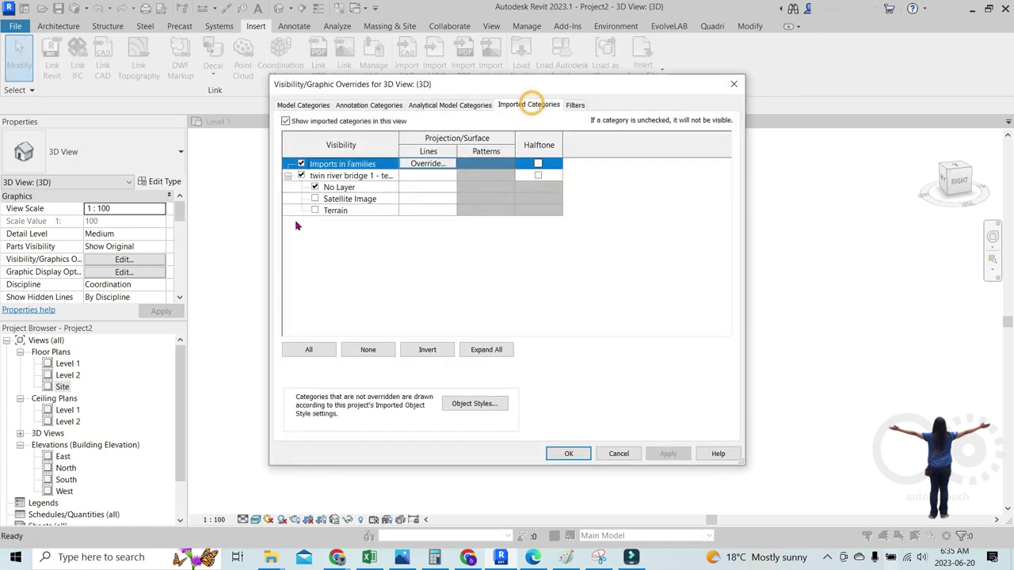
left_click(314, 199)
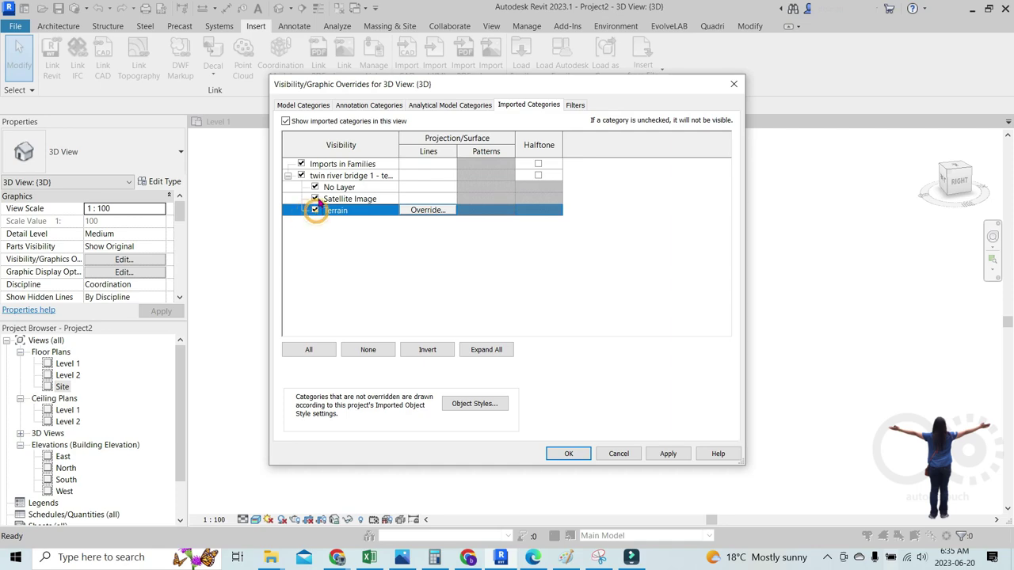
left_click(568, 453)
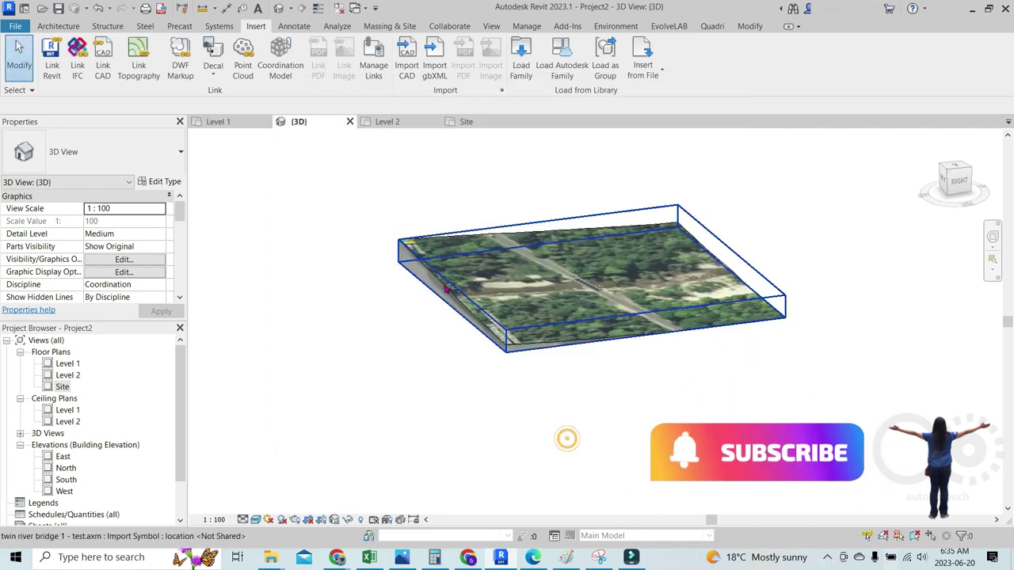
scroll(463, 357, "down", 3)
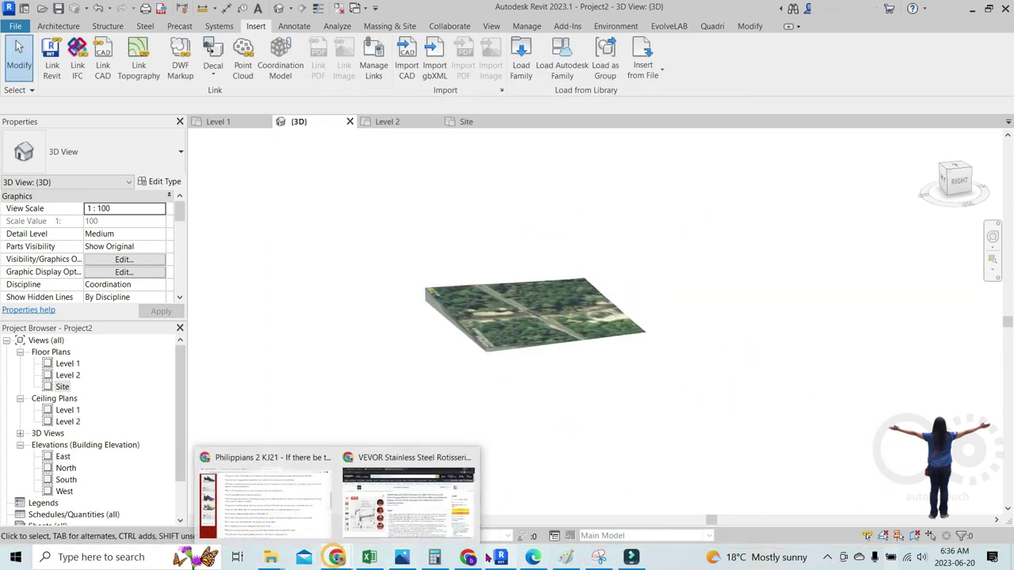
Zoom around the bridge site, select and deselect the terrain slab, and orbit to eye level
scroll(533, 385, "up", 5)
scroll(460, 419, "down", 6)
scroll(400, 420, "up", 2)
scroll(547, 317, "down", 2)
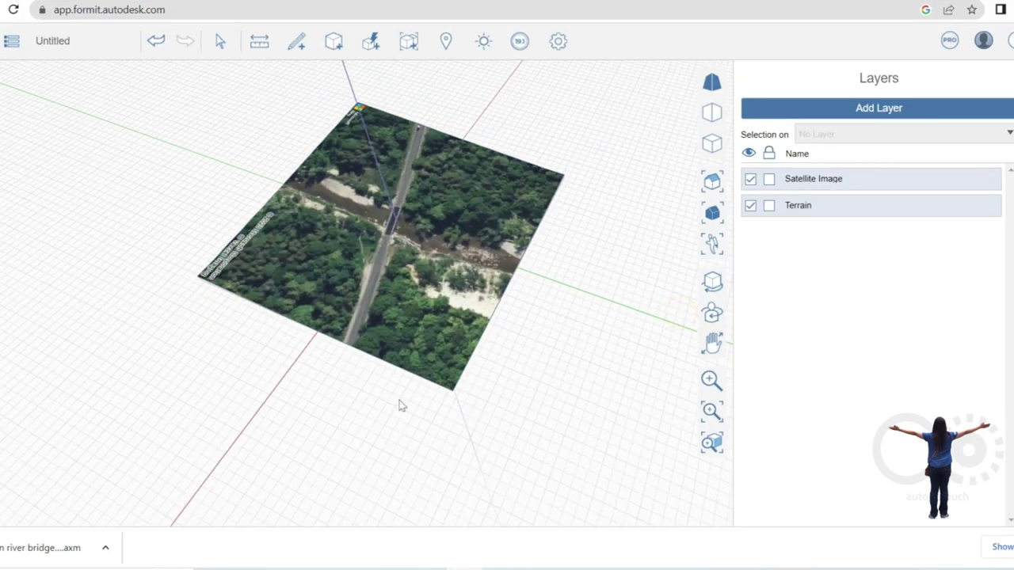
left_click(427, 361)
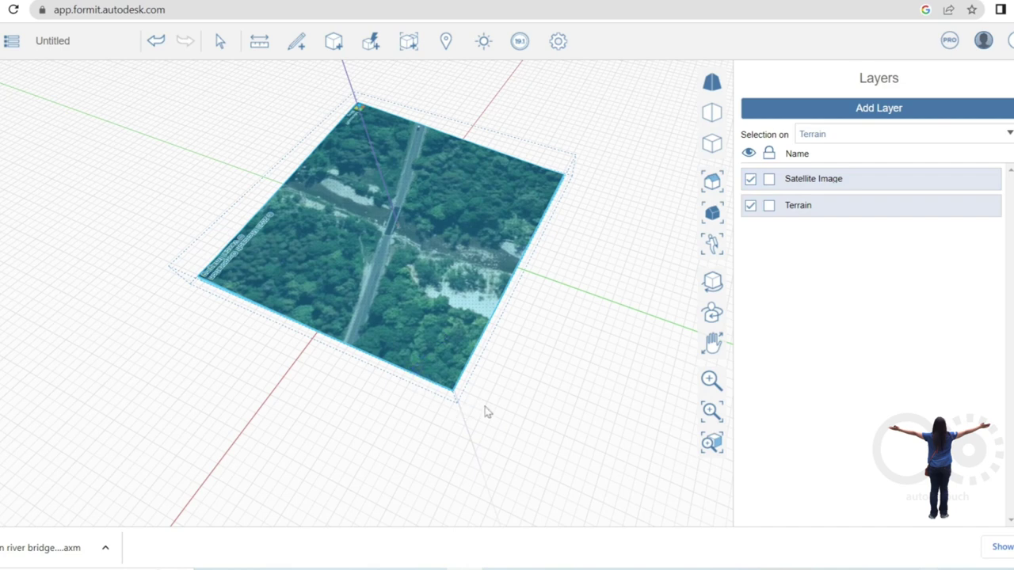
left_click(529, 419)
middle_click_drag(419, 440, 372, 368)
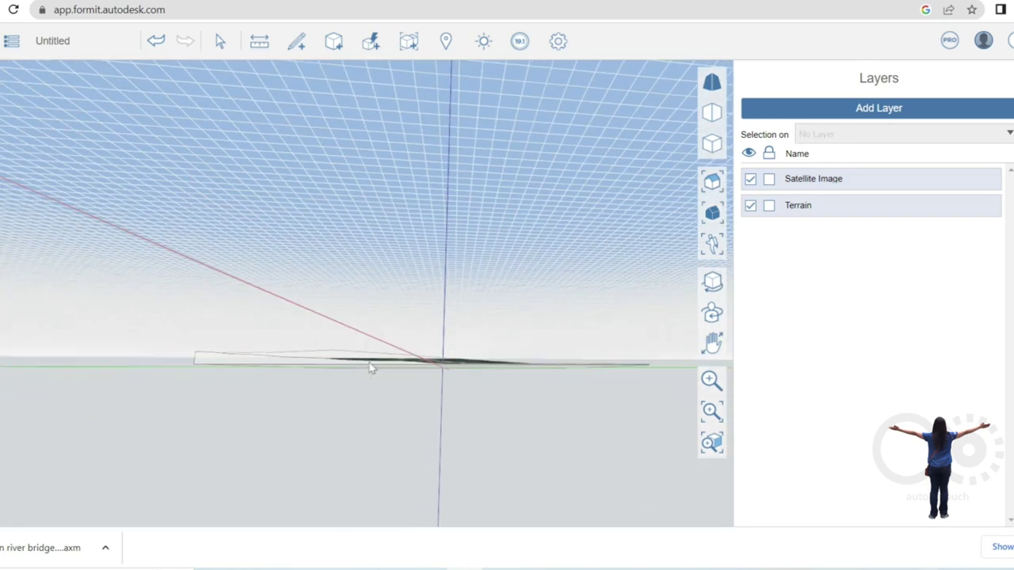
scroll(372, 369, "up", 3)
scroll(138, 356, "up", 1)
Toggle the Terrain and Satellite Image layers off and back on, inspecting the slab from several angles
left_click(750, 205)
mouse_move(170, 407)
middle_mouse_down()
mouse_move(502, 387)
mouse_move(482, 450)
middle_mouse_up()
scroll(484, 347, "up", 2)
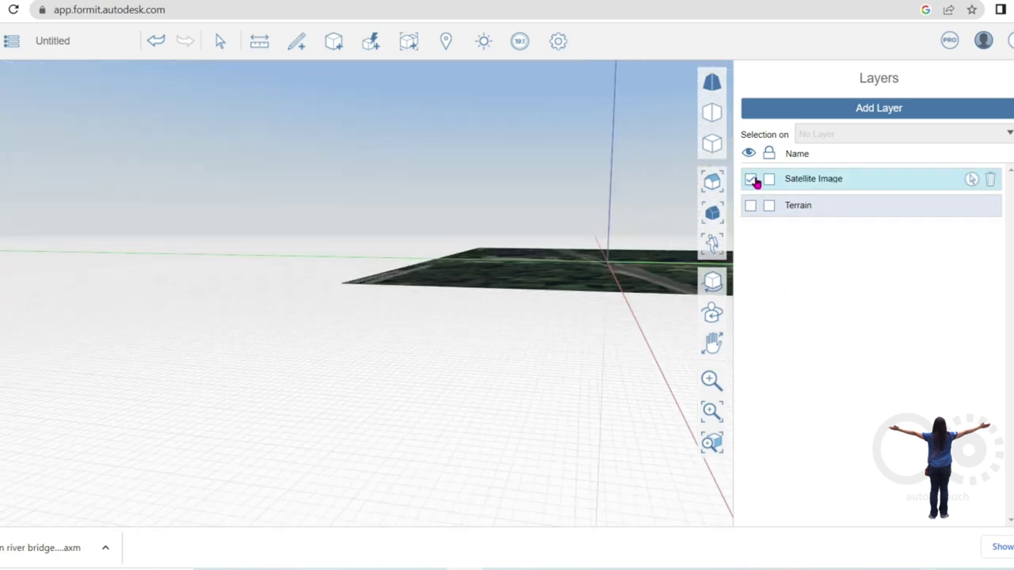
left_click(750, 179)
left_click(750, 205)
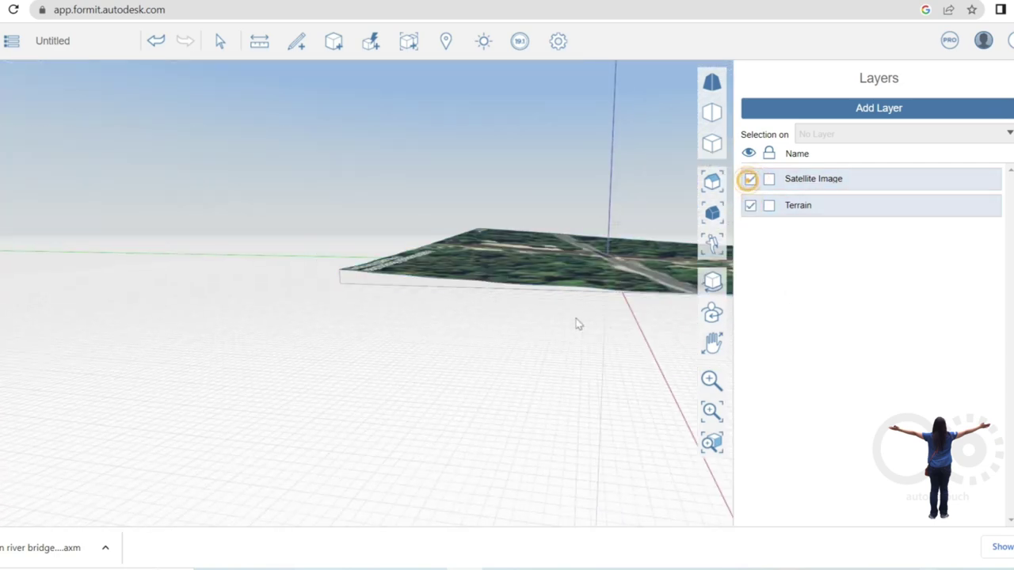
scroll(347, 342, "down", 3)
middle_click_drag(228, 383, 630, 354)
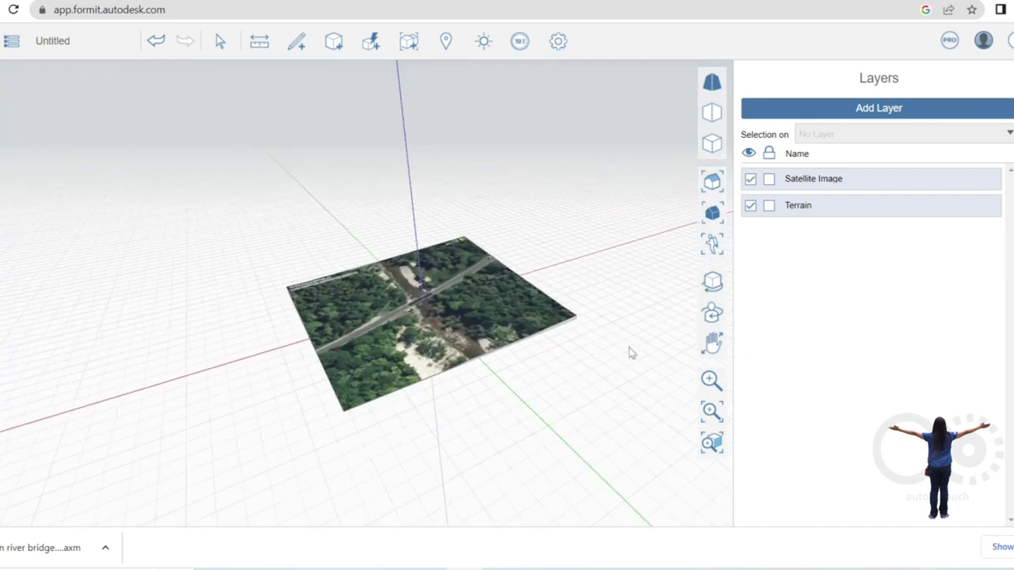